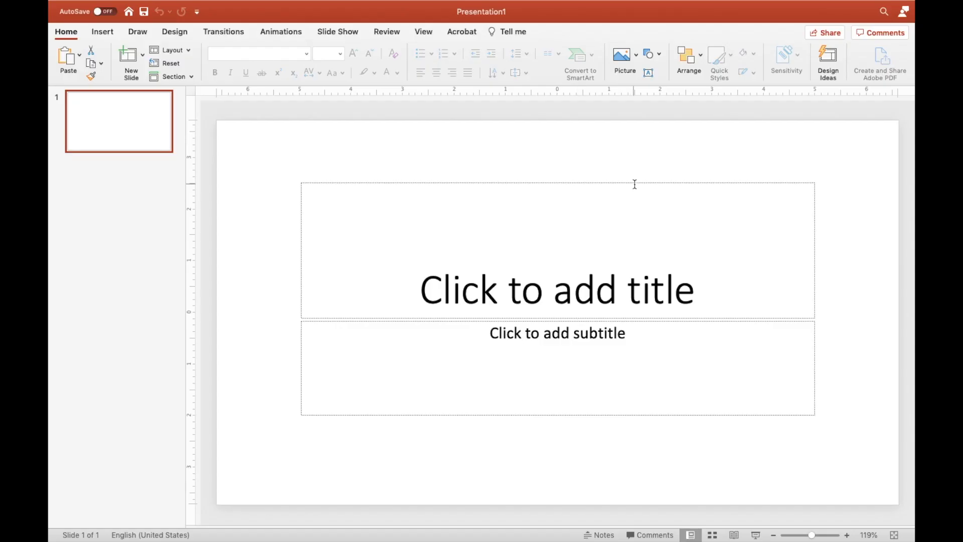
Delete the title and subtitle placeholders from the first slide.
left_click_drag(251, 146, 872, 467)
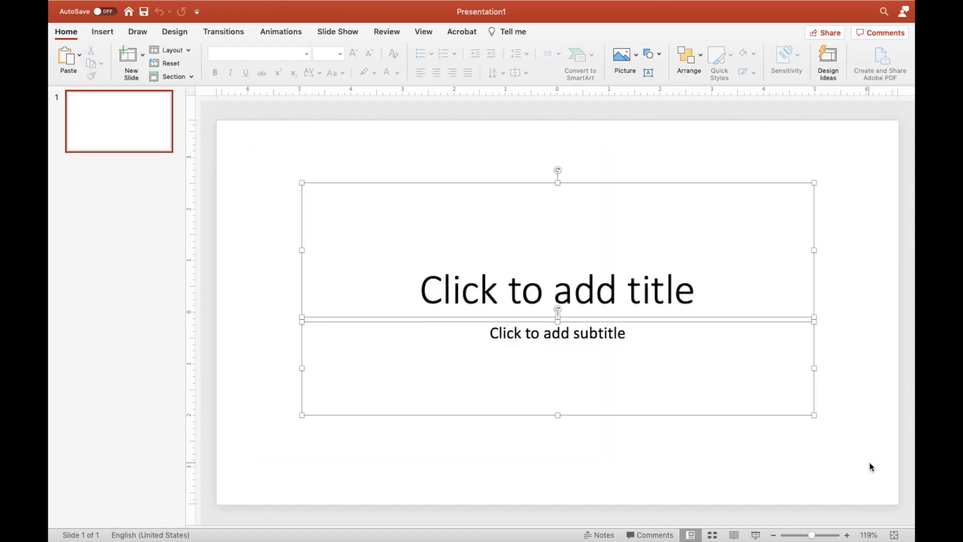
key("Delete")
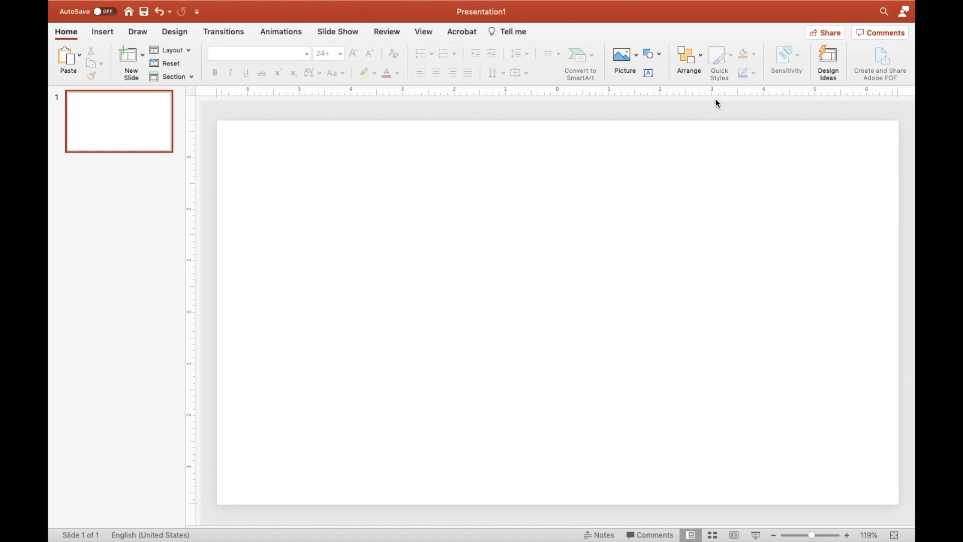
Set a custom slide size of 11 in wide by 8.5 in high, scaling the content up.
left_click(176, 32)
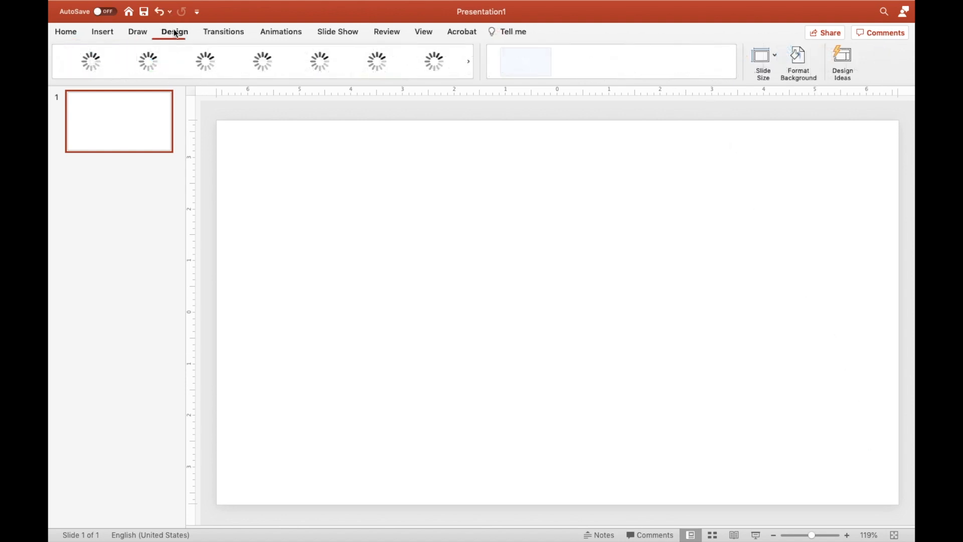
left_click(778, 58)
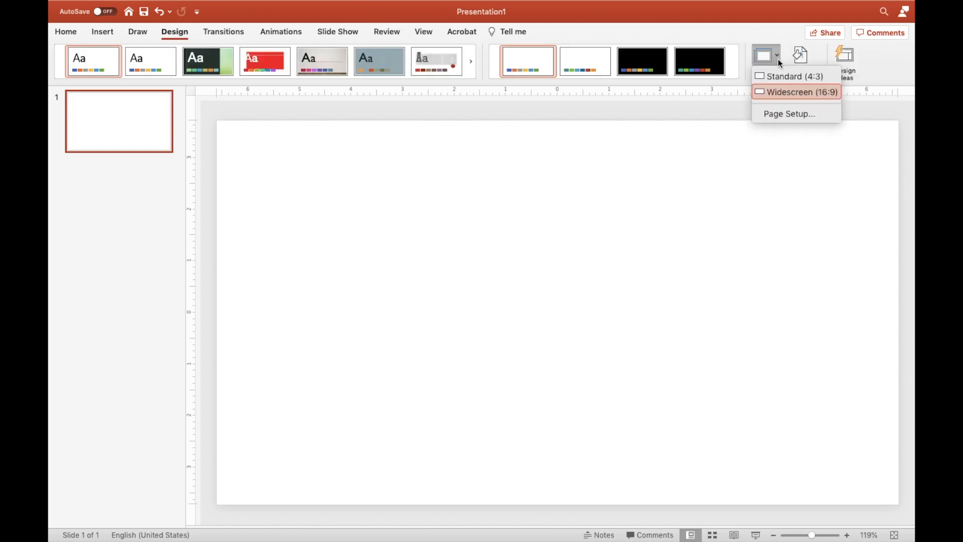
left_click(777, 114)
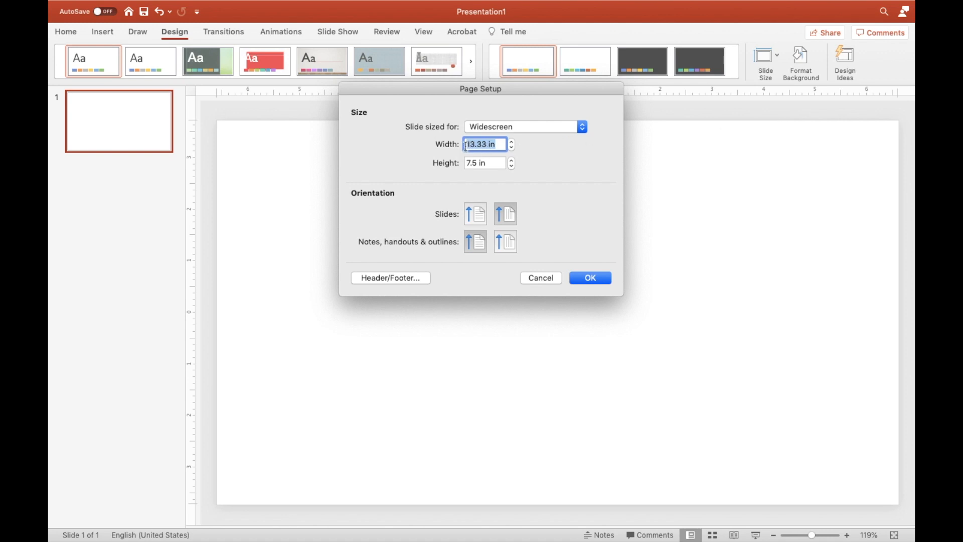
type("11")
double_click(477, 163)
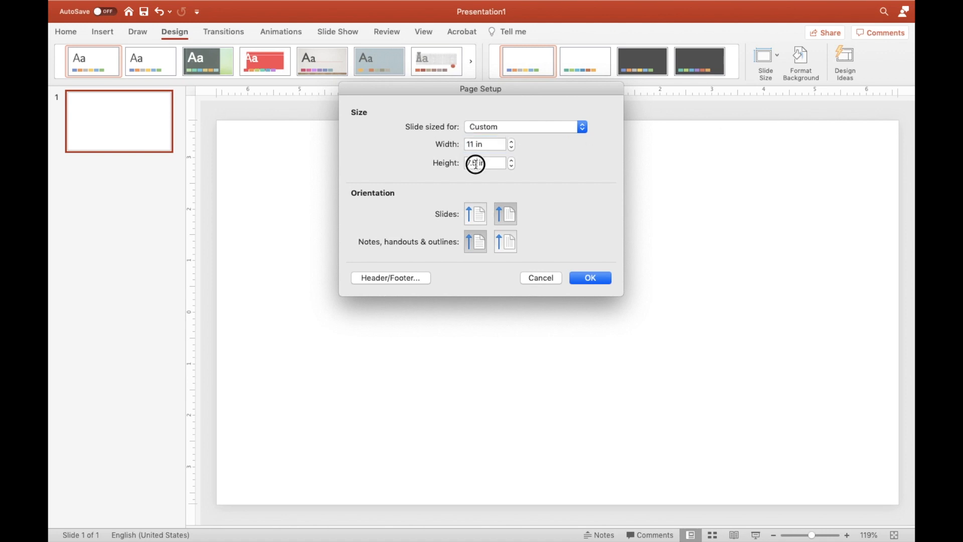
key("BackSpace")
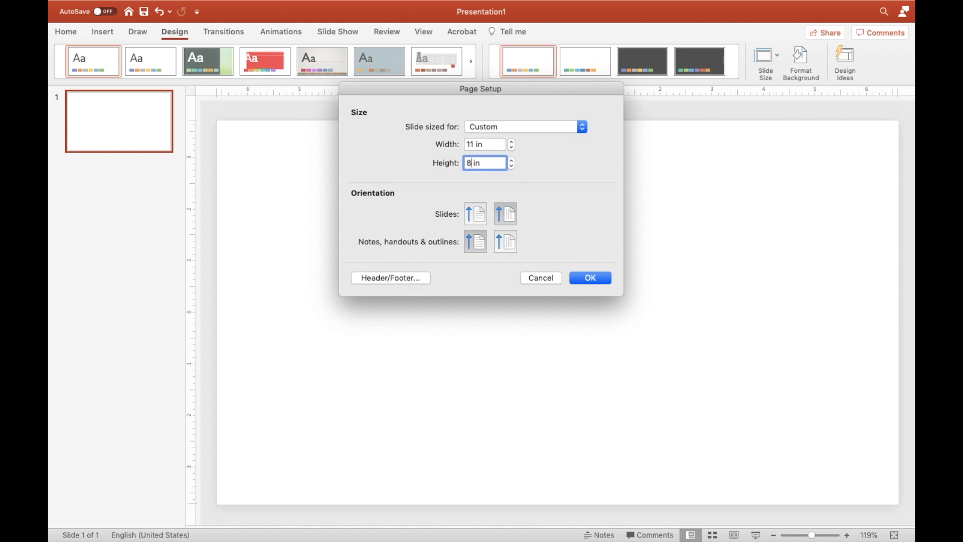
type("8.5")
left_click(592, 278)
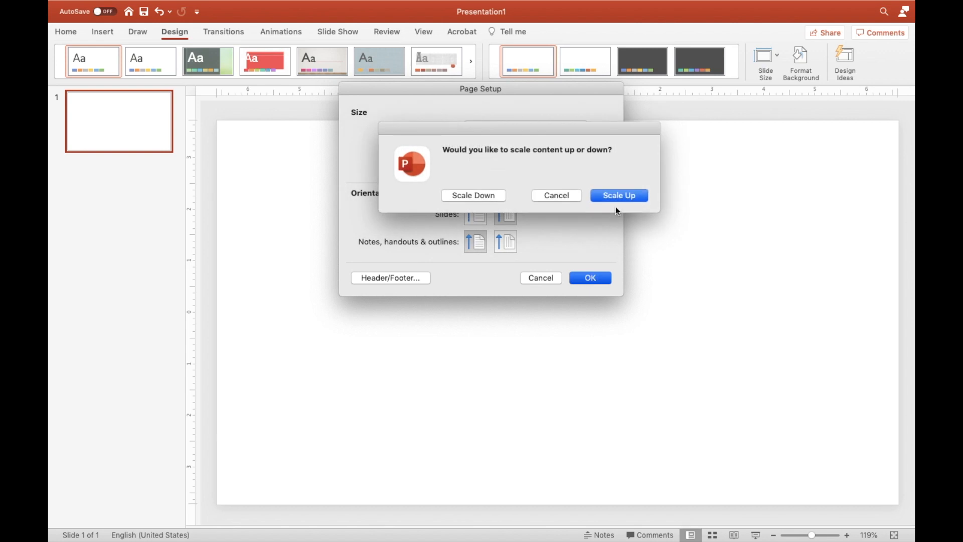
left_click(618, 198)
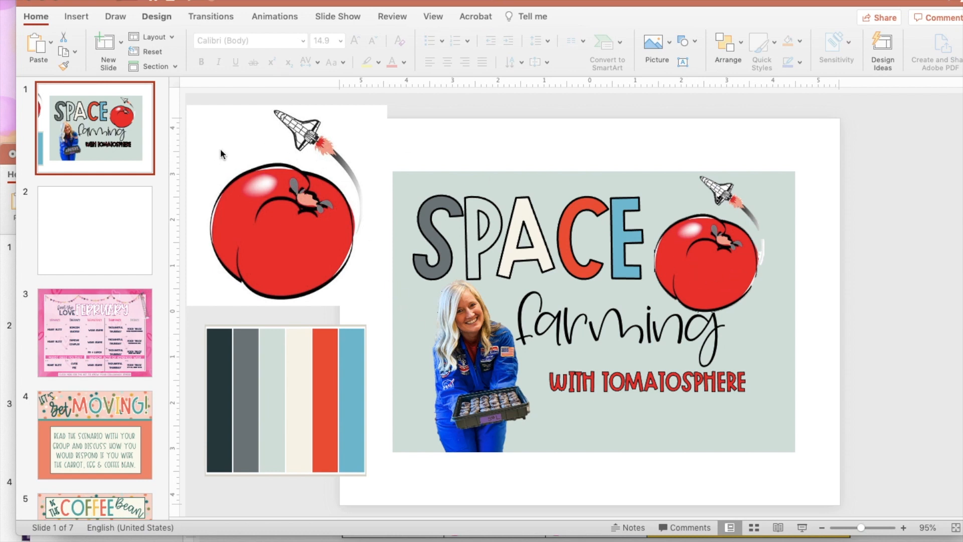
Nudge the tomato and rocket picture beside the slide slightly to the left.
left_click_drag(272, 203, 253, 207)
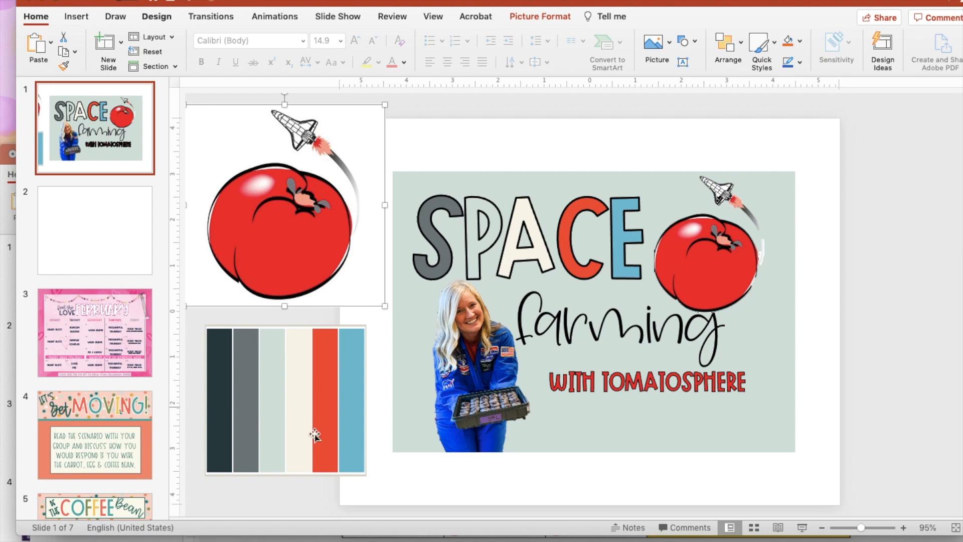
Switch to Coolors in Chrome, start the palette generator and generate new random palettes.
left_click(267, 538)
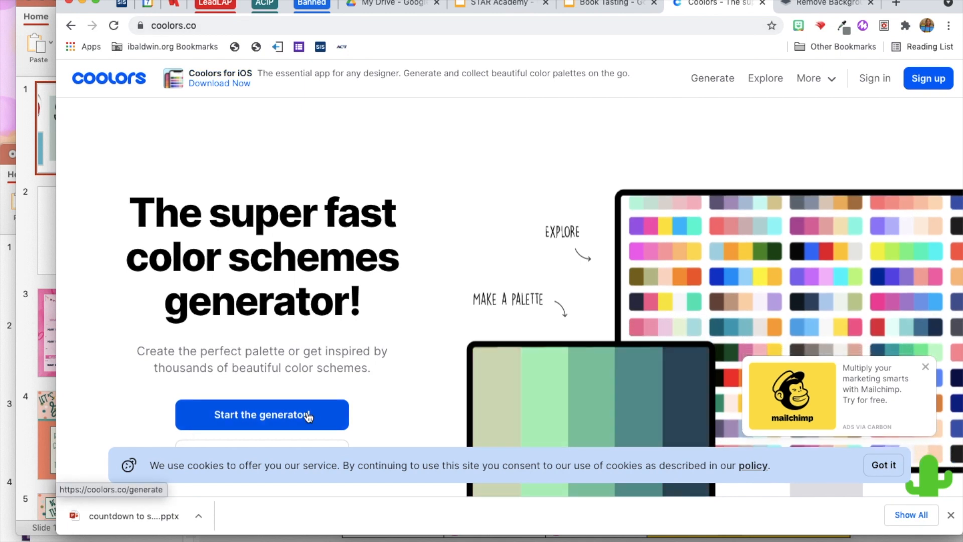
left_click(278, 413)
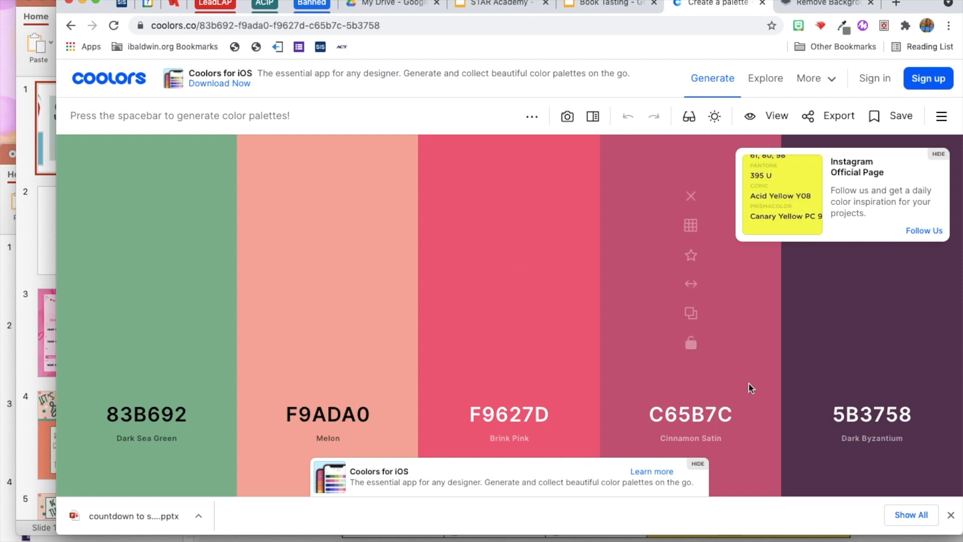
key("space")
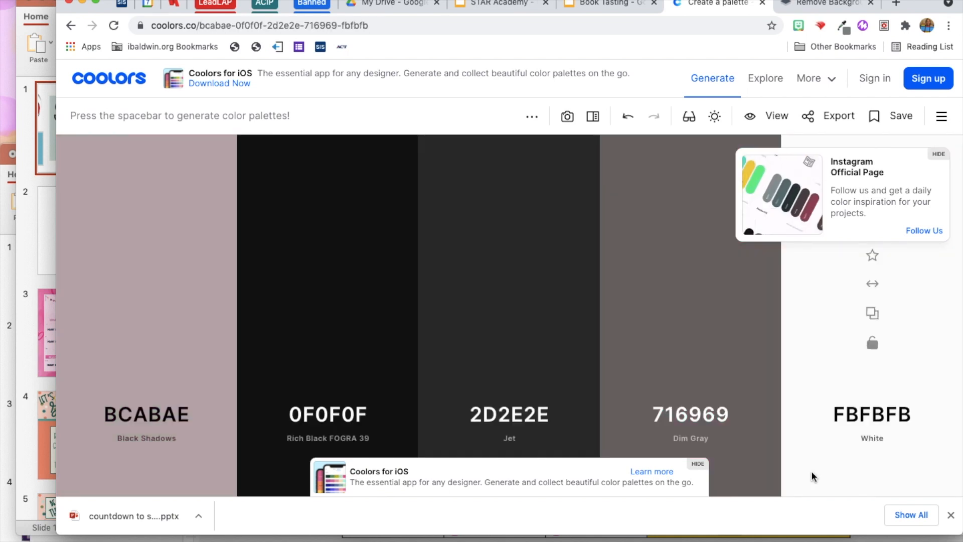
key("space")
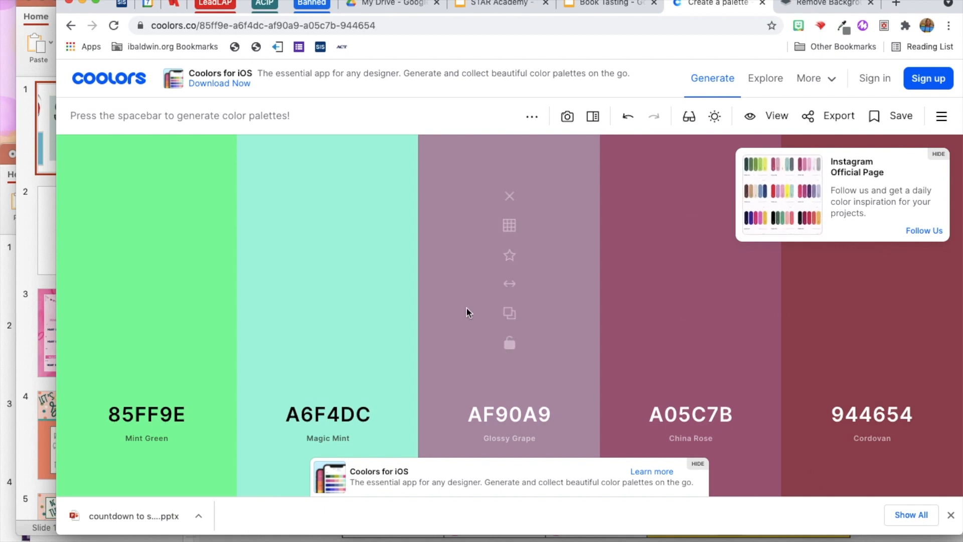
Lock the Glossy Grape and Magic Mint colors and regenerate the other palette colors several times.
left_click(512, 347)
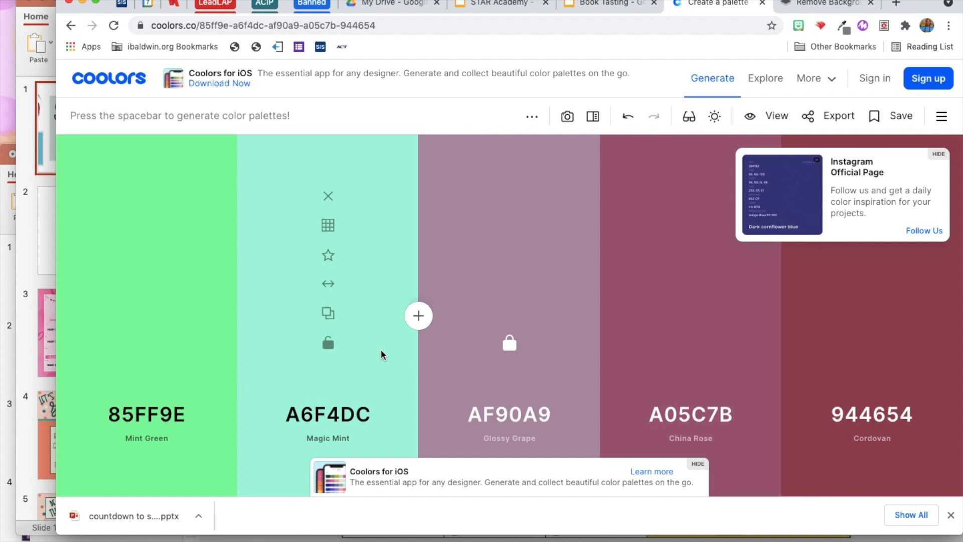
left_click(328, 347)
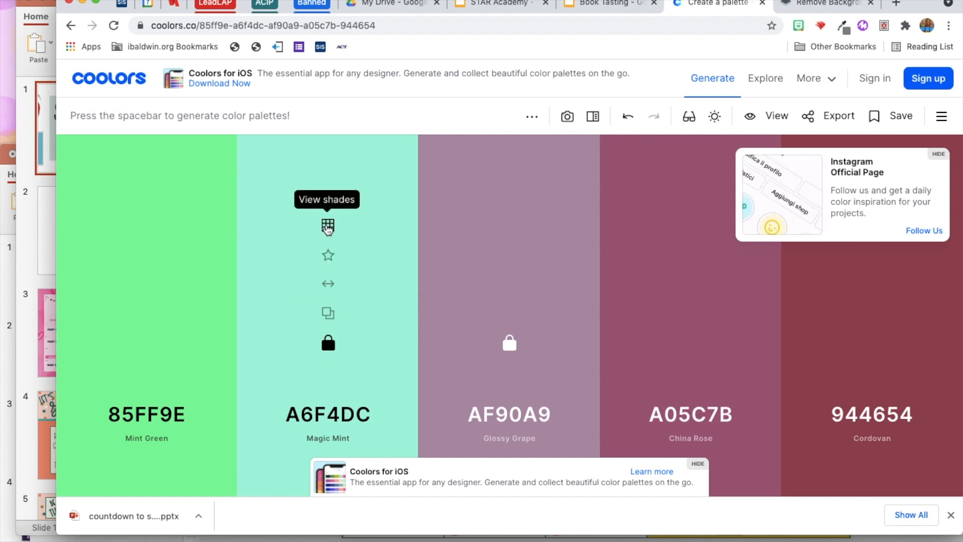
key("space")
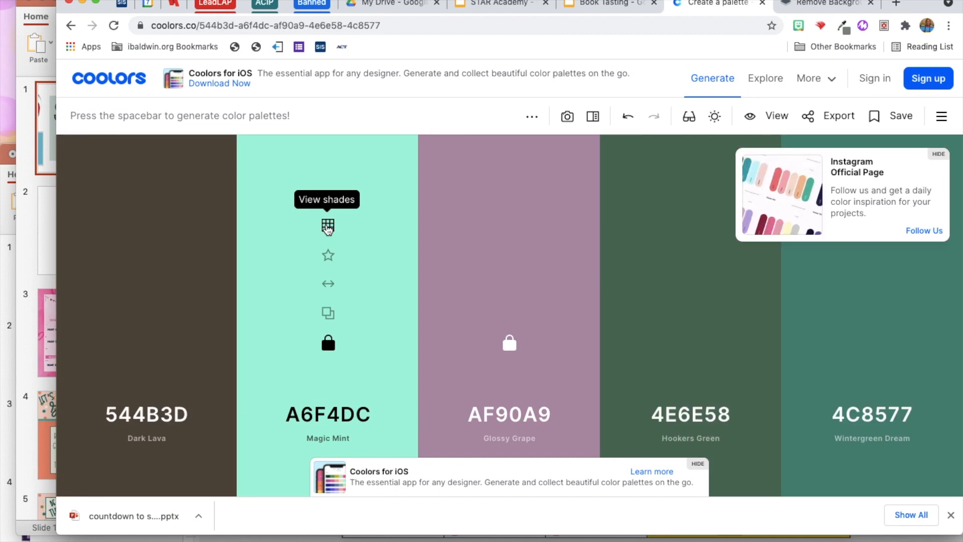
key("space")
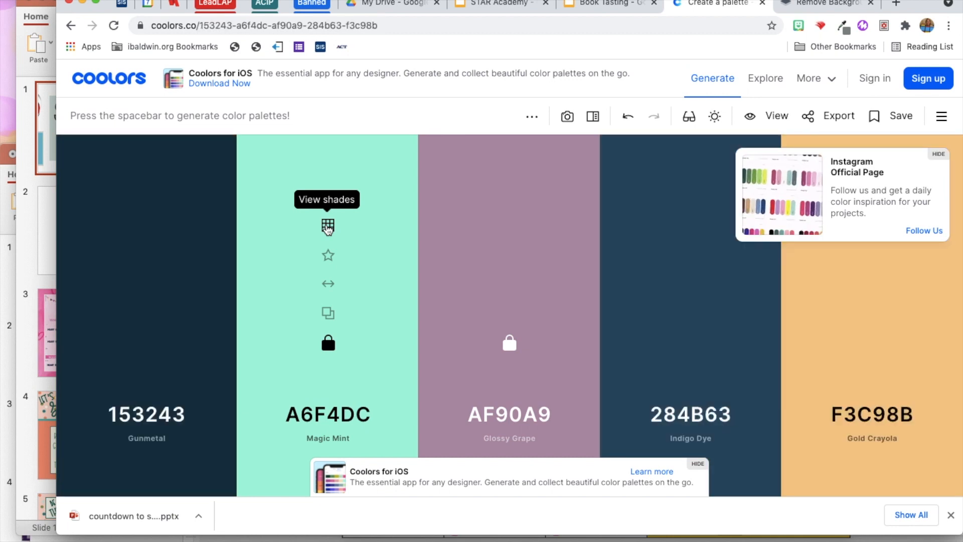
key("space")
key("space")
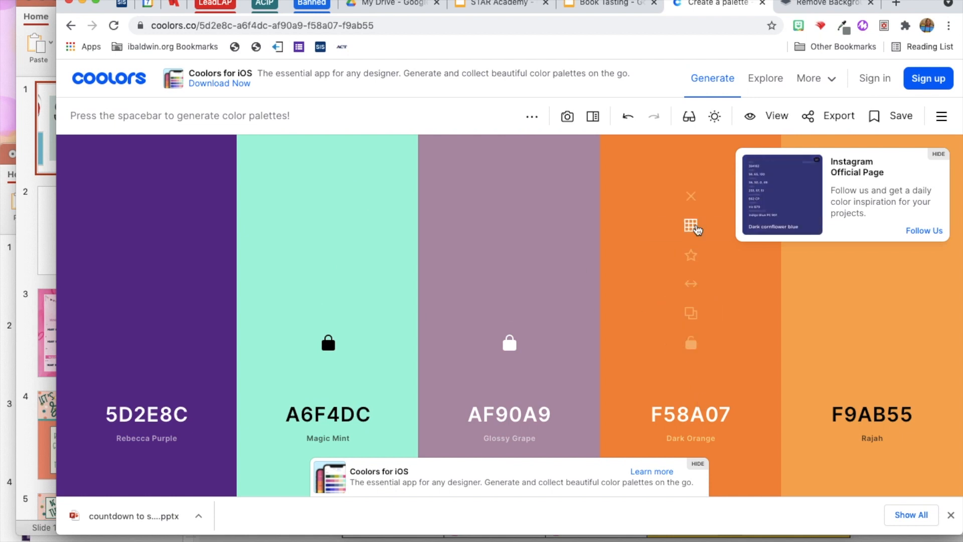
Replace the Dark Orange color with its lighter shade FAB561 and lock it.
left_click(691, 226)
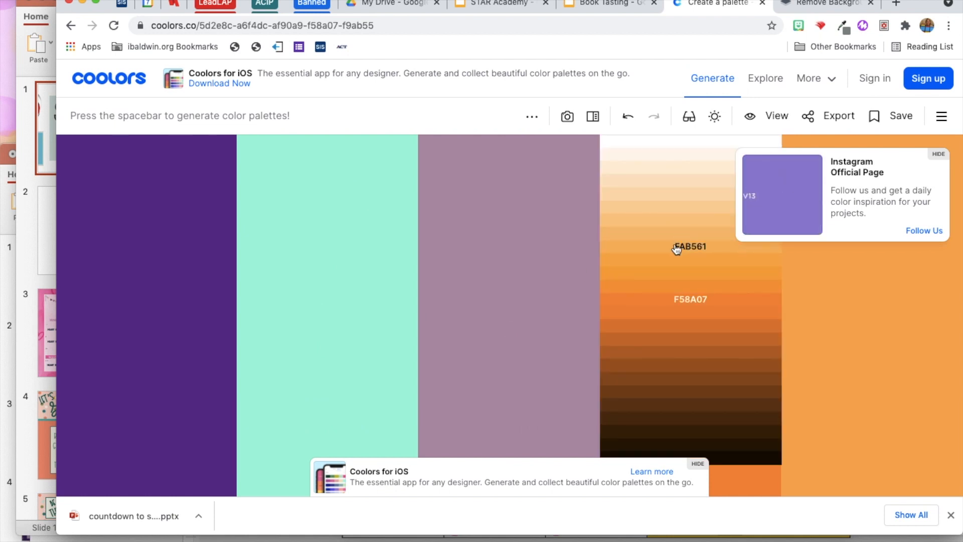
left_click(655, 246)
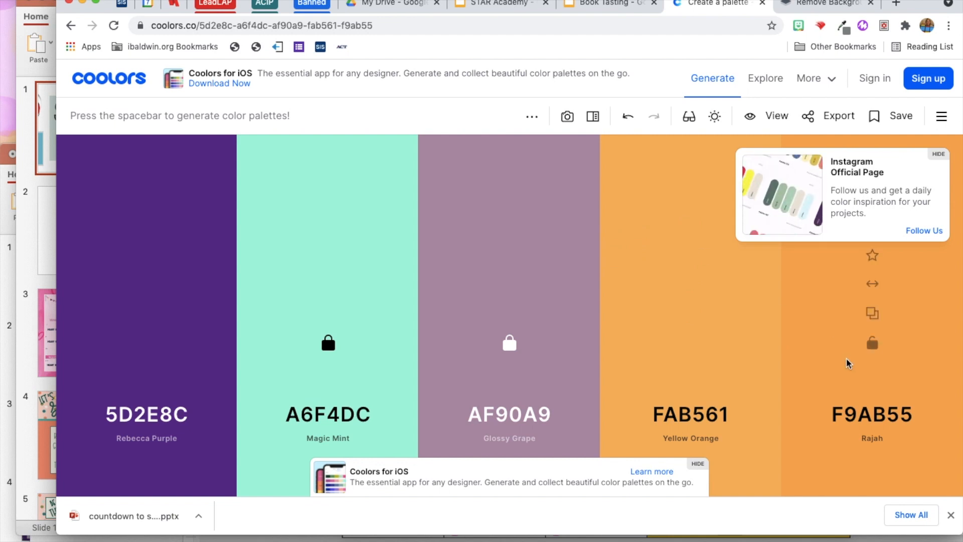
left_click(692, 344)
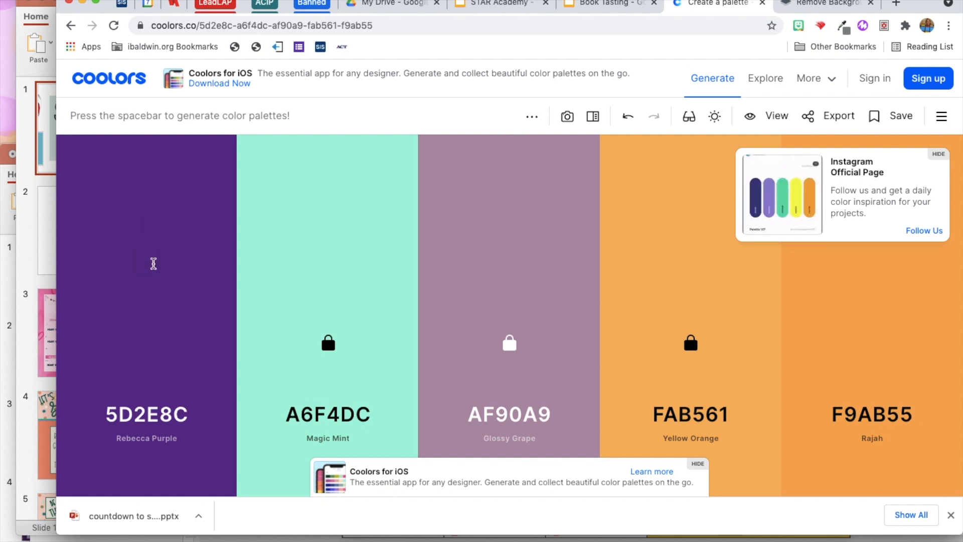
Add a color between Magic Mint and Glossy Grape, and reduce the palette to A6F4DC, A9C6EF, AF90A9 and FAB561.
mouse_move(149, 285)
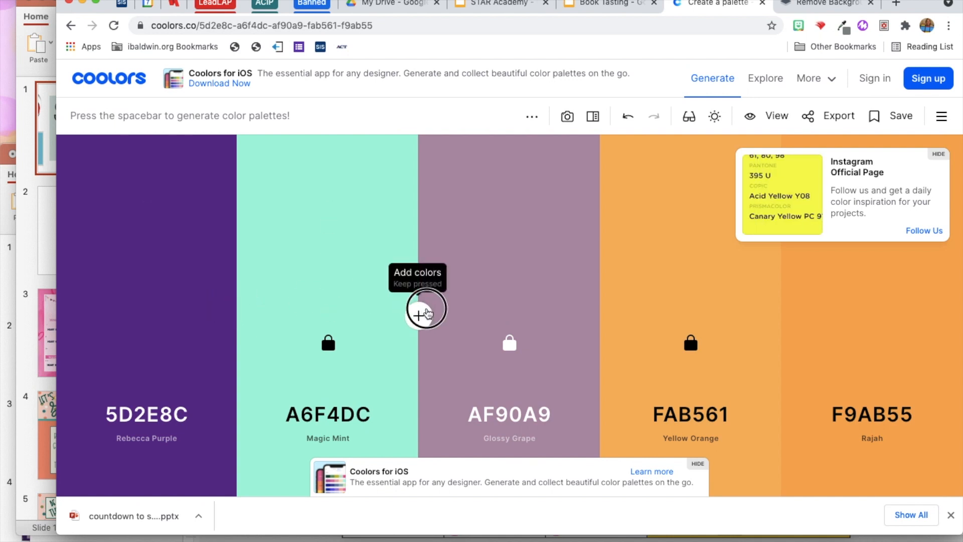
left_click(424, 310)
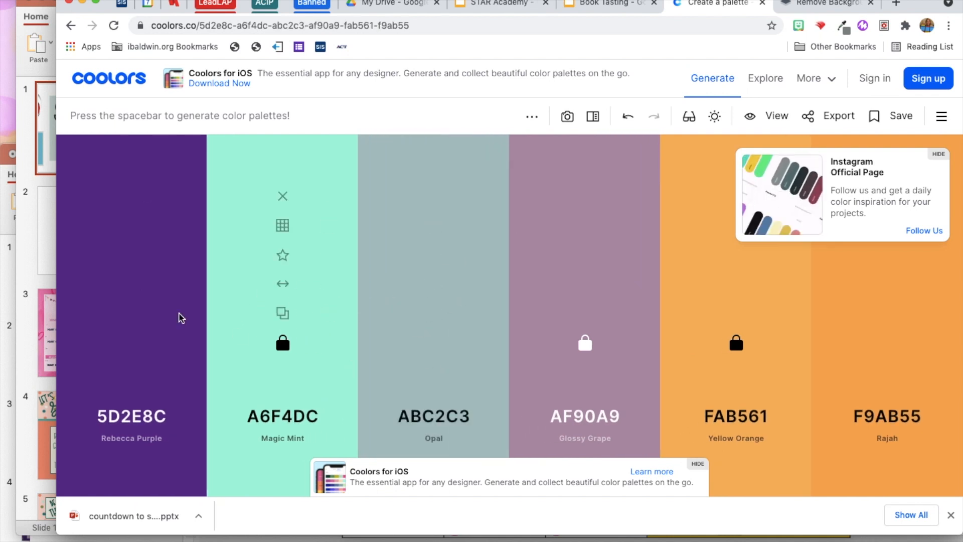
left_click_drag(131, 283, 438, 314)
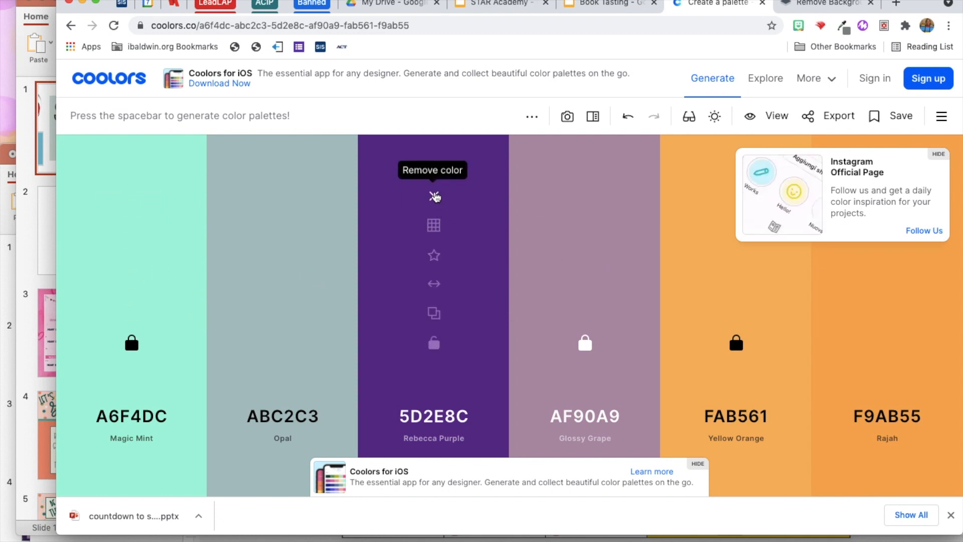
left_click(433, 196)
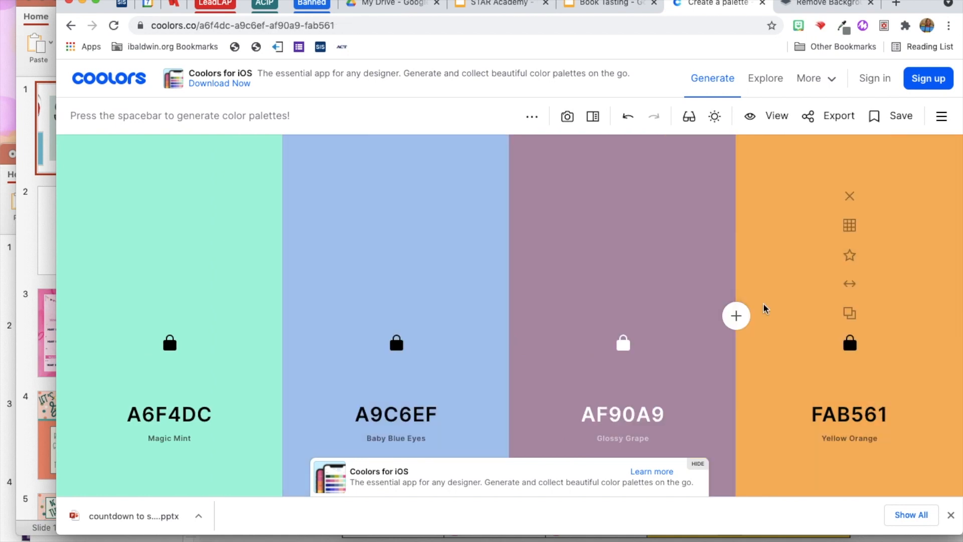
Export the palette as an untitled image using the HEX color space.
left_click(839, 116)
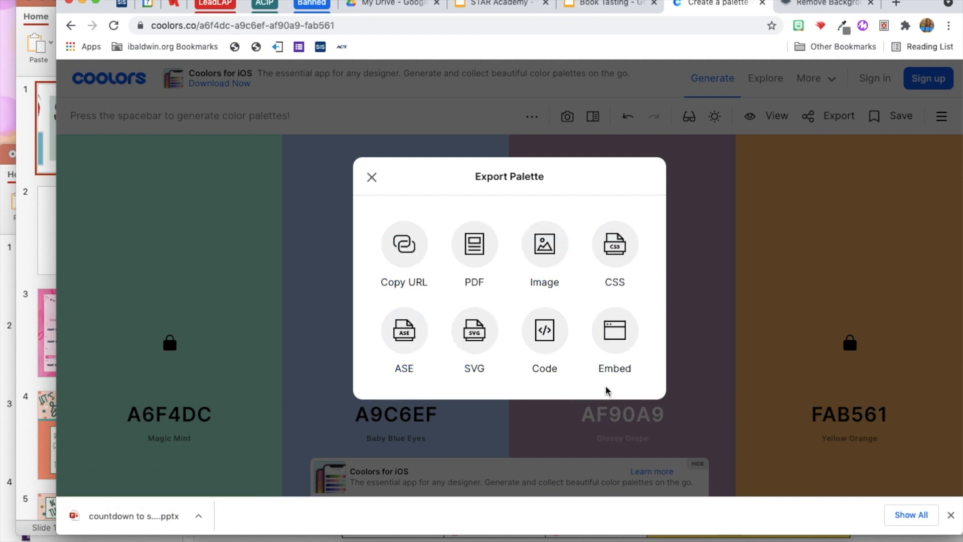
left_click(549, 243)
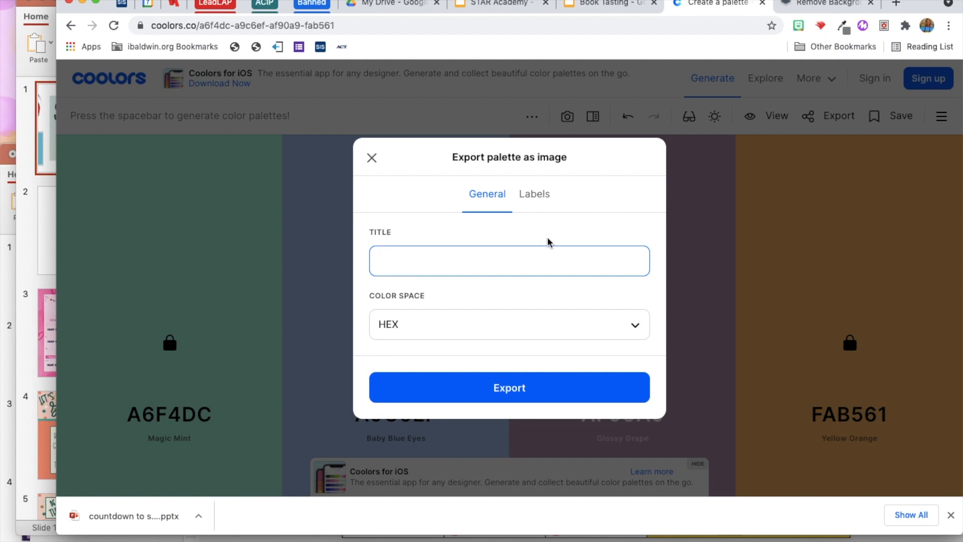
left_click(521, 394)
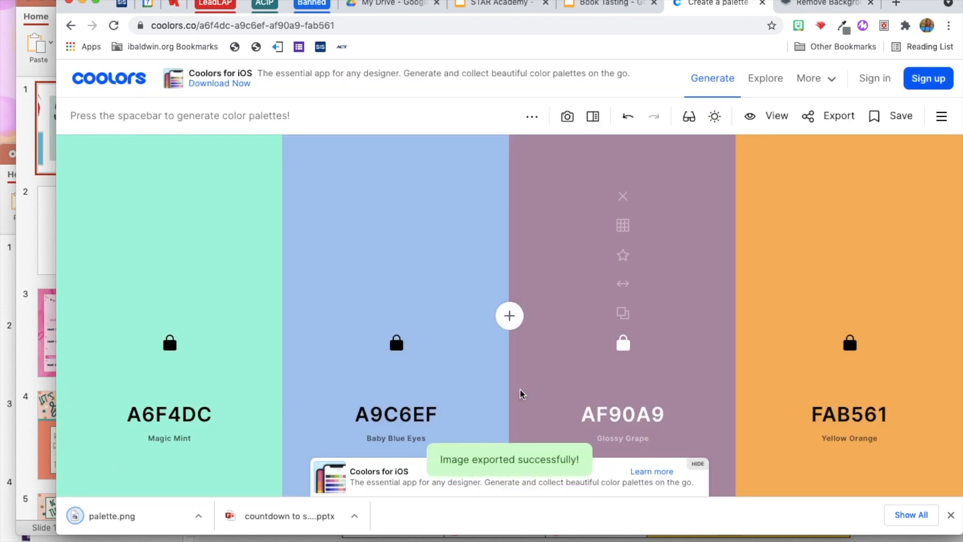
Switch to PowerPoint and place the downloaded palette.png on blank slide 2, scaled down to about 4.32 by 5.76 in.
mouse_move(511, 538)
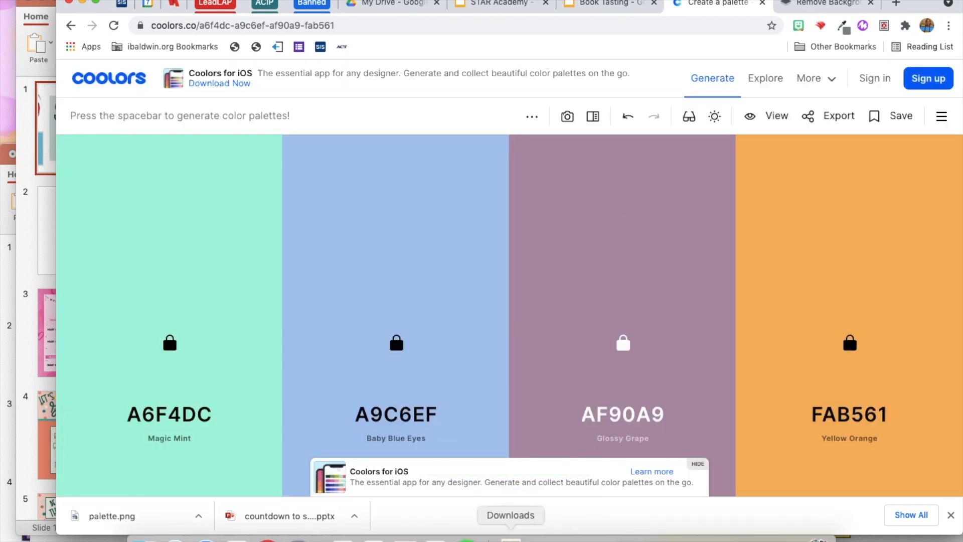
left_click(37, 256)
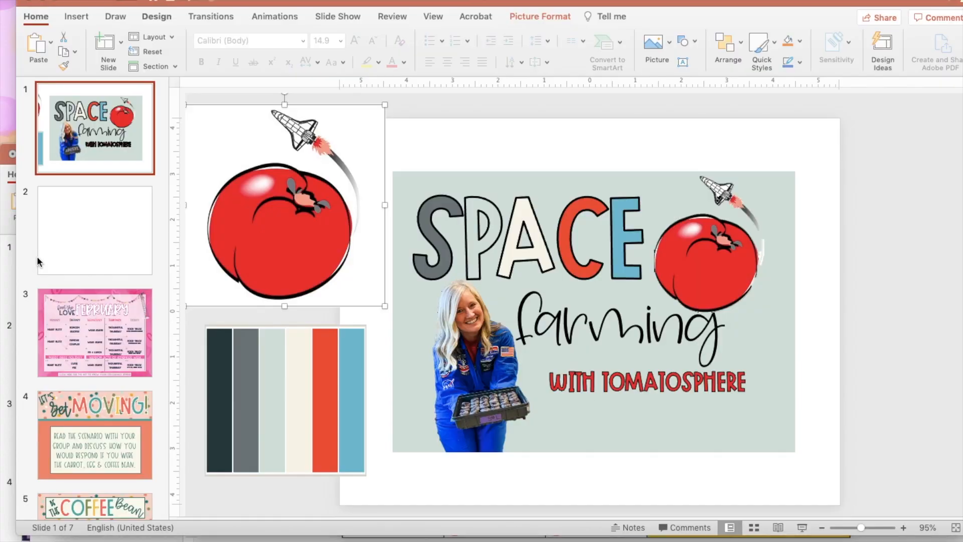
left_click(81, 232)
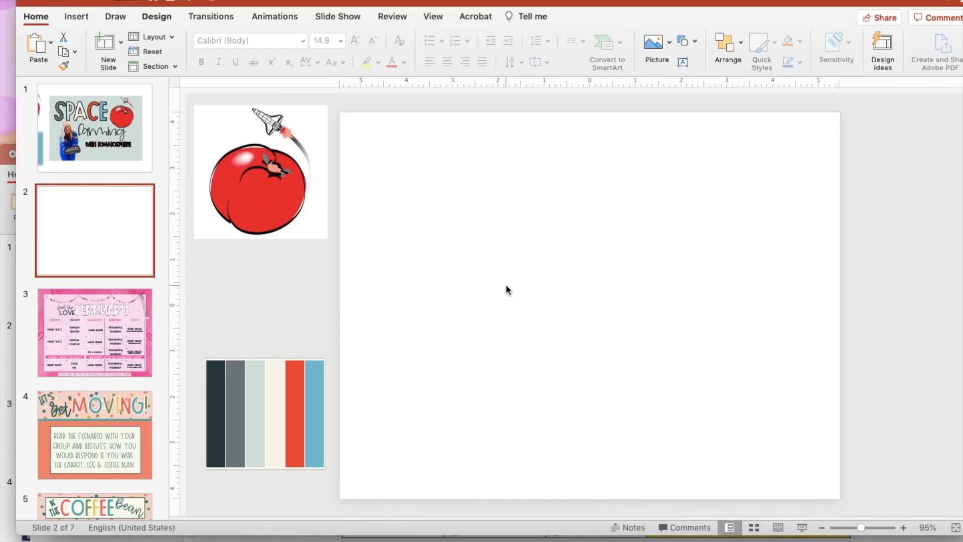
left_click(514, 538)
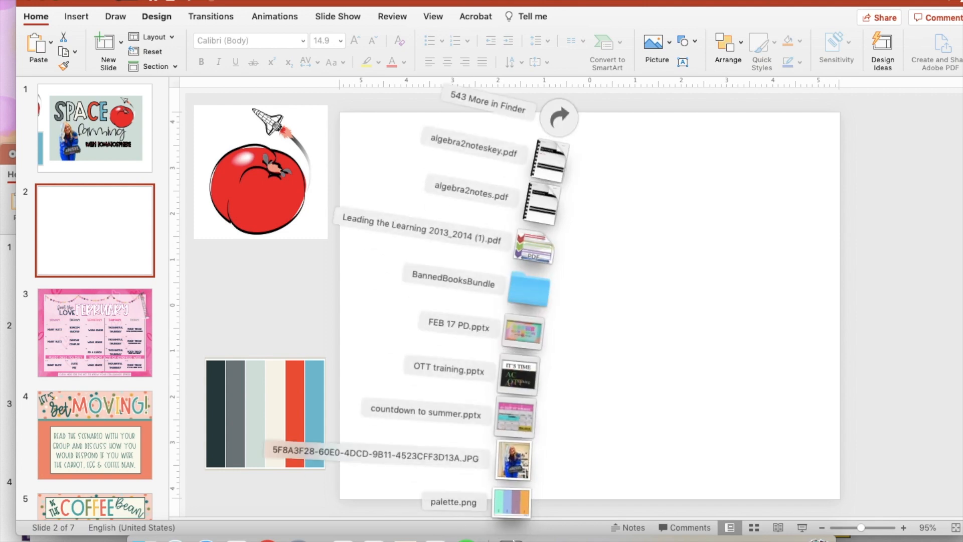
left_click_drag(509, 502, 578, 344)
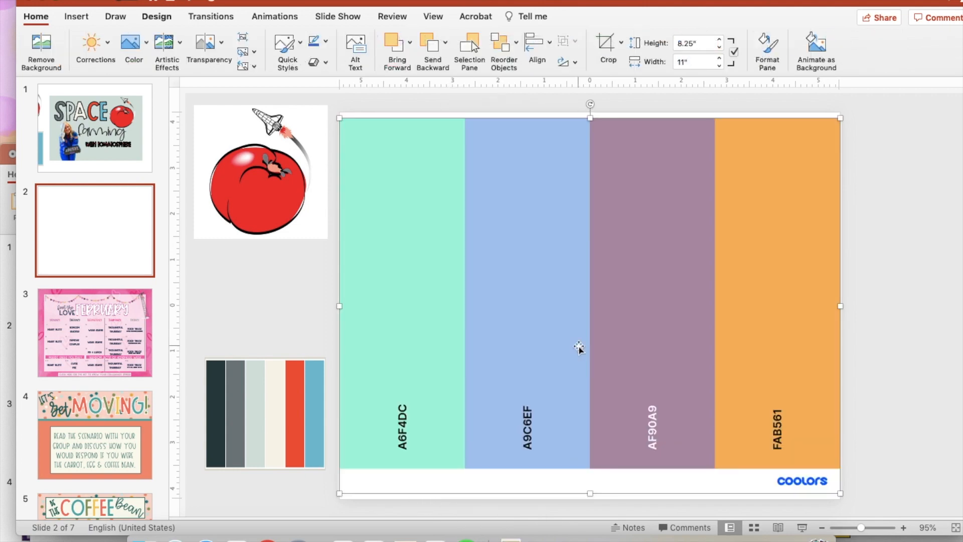
left_click_drag(840, 119, 521, 290)
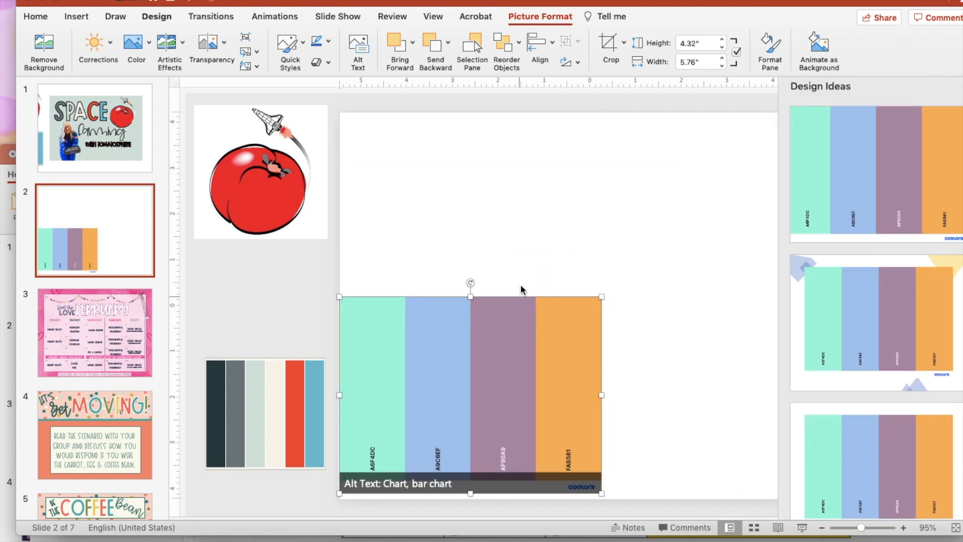
Close the Design Ideas suggestions and delete the four-color palette picture from slide 2.
double_click(872, 4)
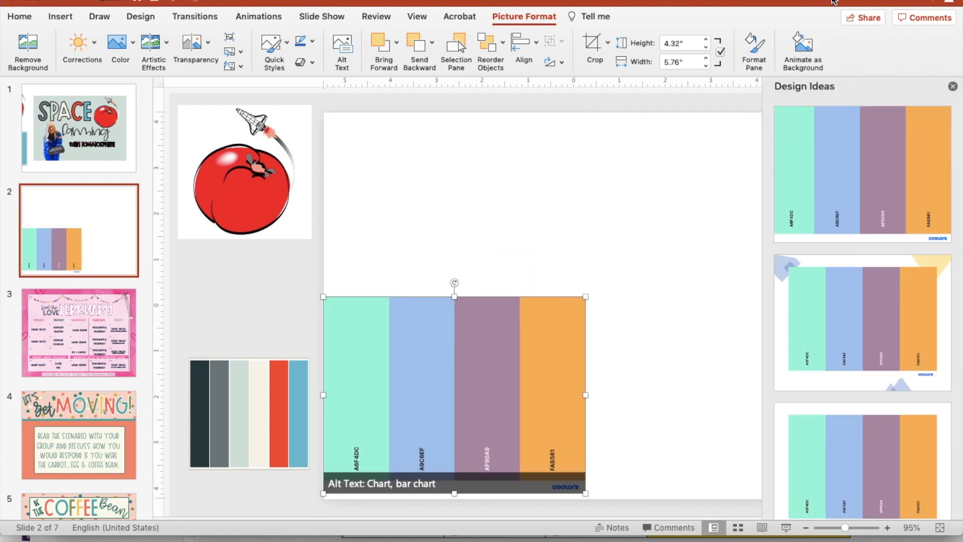
left_click(952, 88)
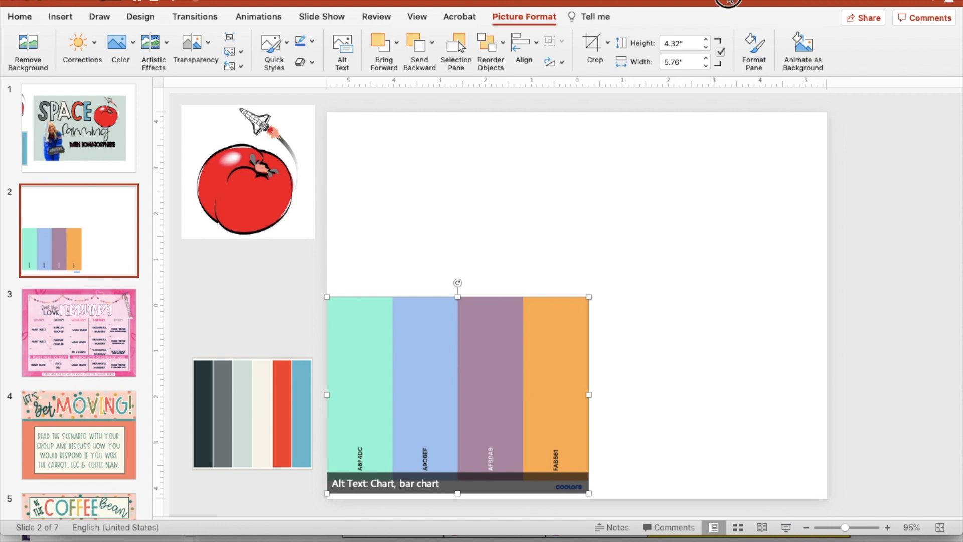
left_click_drag(730, 1, 770, 1)
left_click_drag(458, 420, 586, 285)
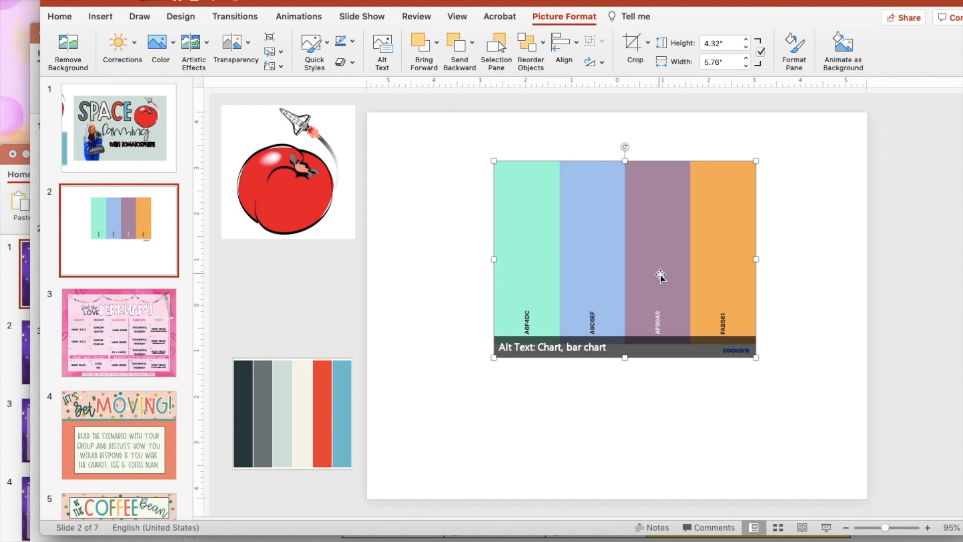
key("BackSpace")
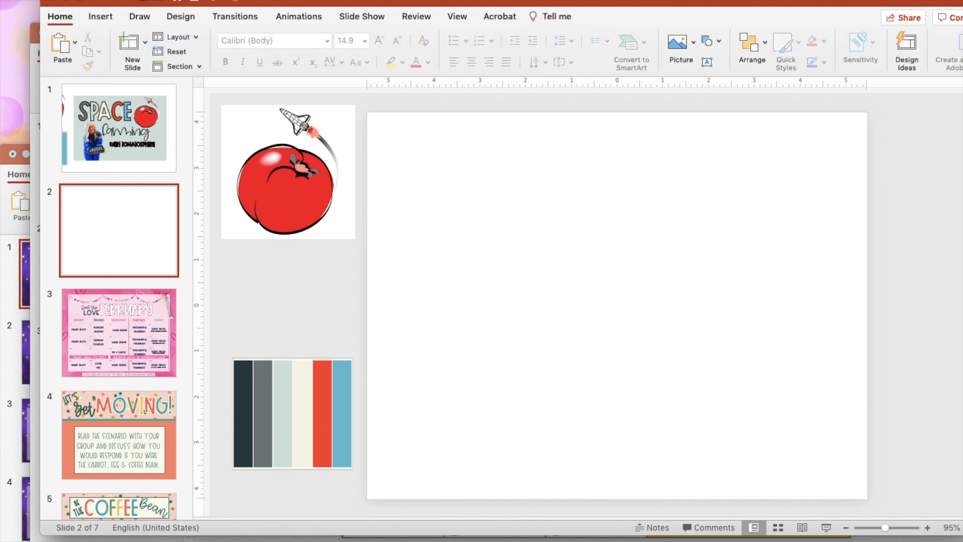
Switch to Chrome and run a Google search for "warm colors paint palette" in a new tab.
left_click(266, 536)
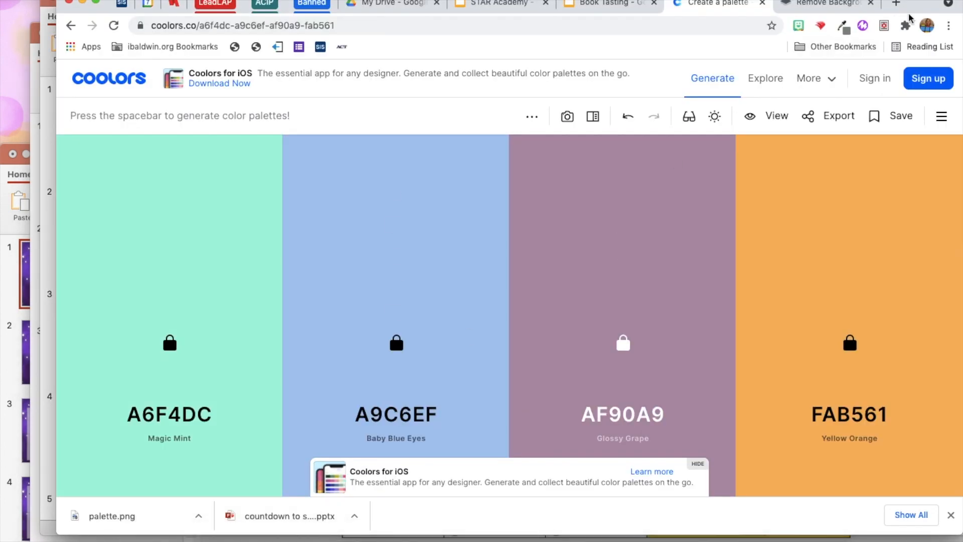
left_click(898, 5)
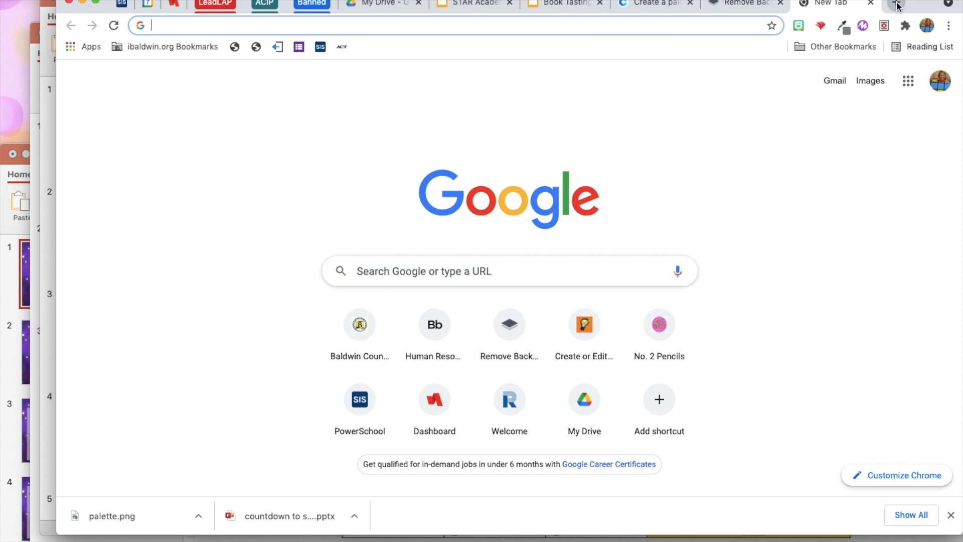
type("warm")
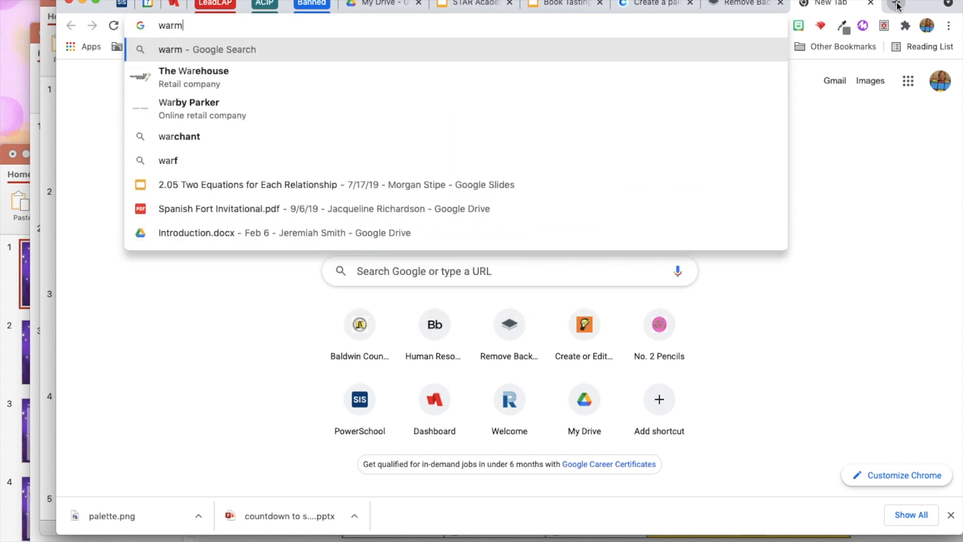
type(" colors paint")
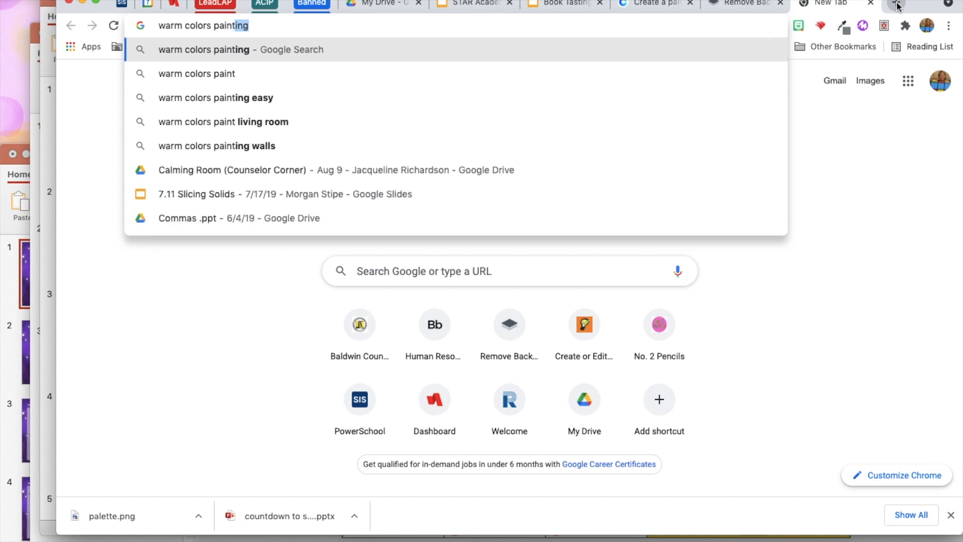
type(" pale")
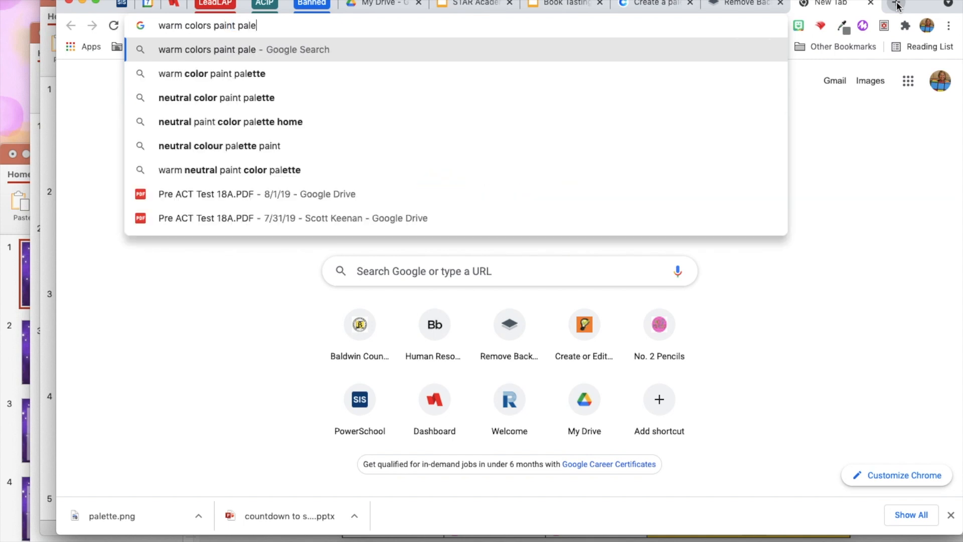
type("tte")
key("Return")
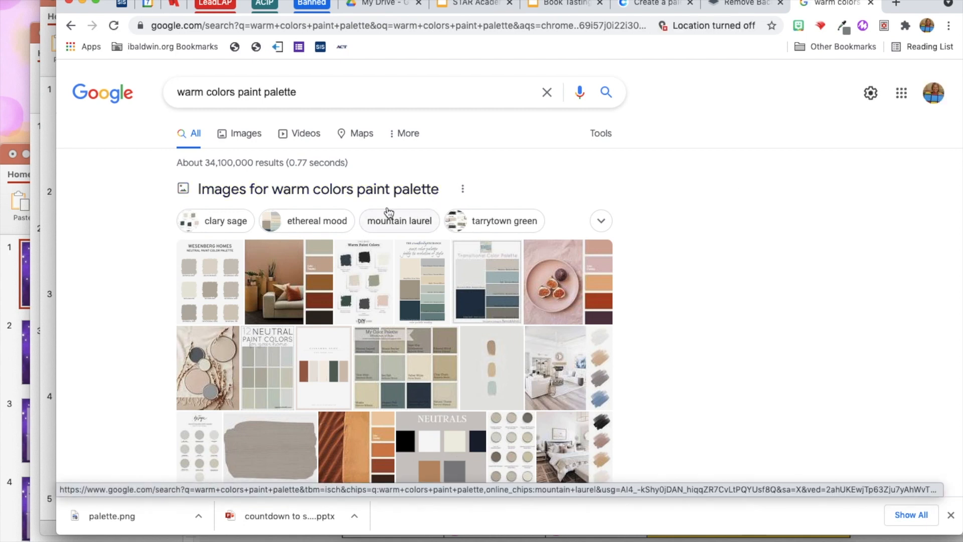
Show the image results for the warm palette search and browse them for usable color combinations.
scroll(351, 200, "down", 2)
left_click(243, 89)
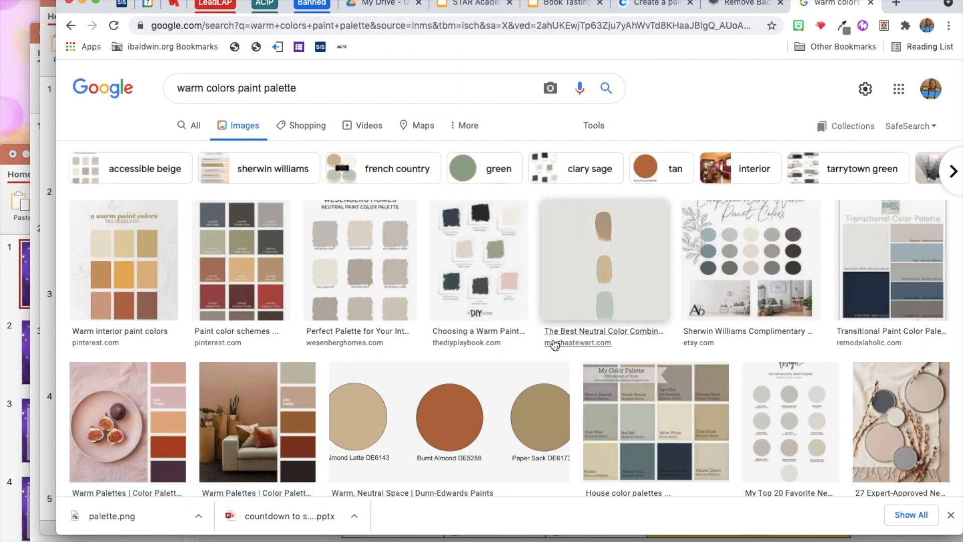
scroll(554, 345, "down", 14)
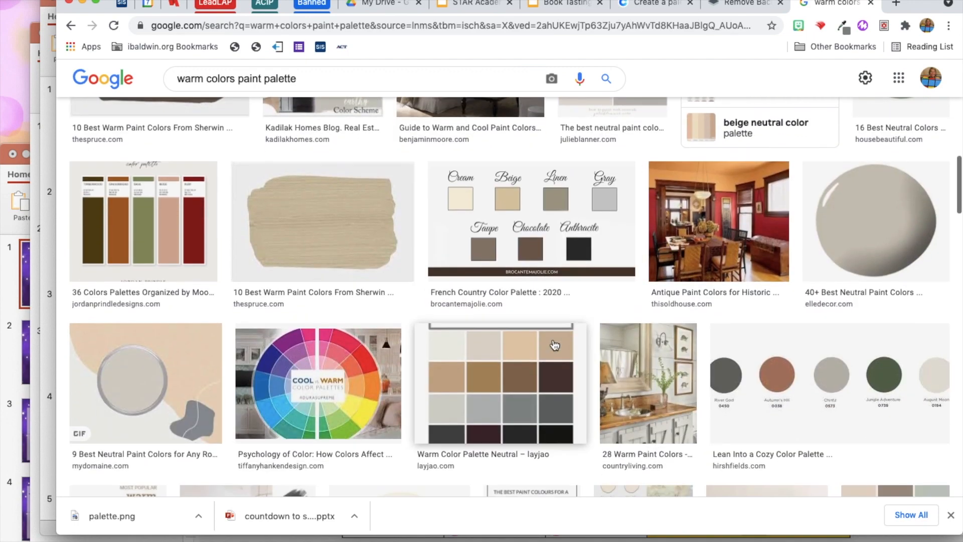
scroll(554, 344, "down", 5)
scroll(502, 338, "up", 5)
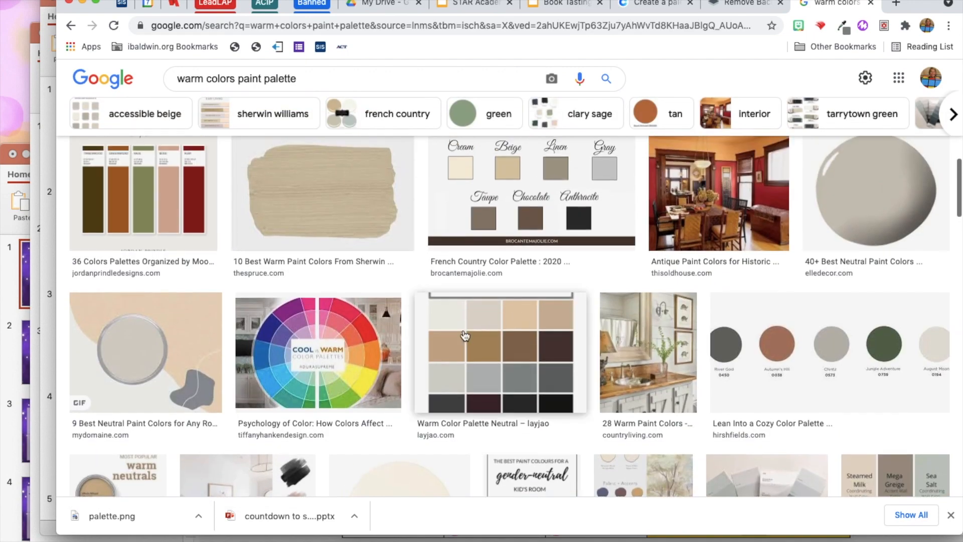
scroll(486, 352, "down", 6)
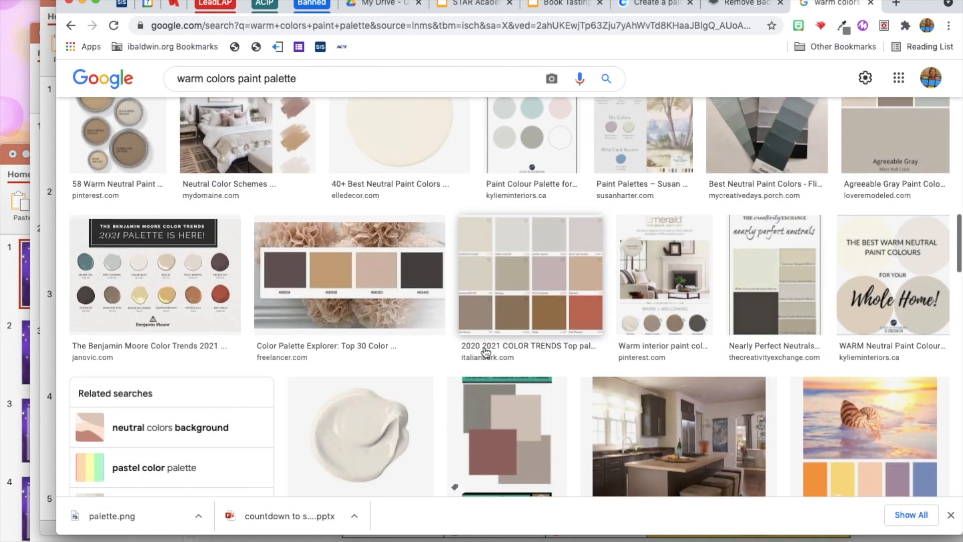
scroll(486, 352, "down", 3)
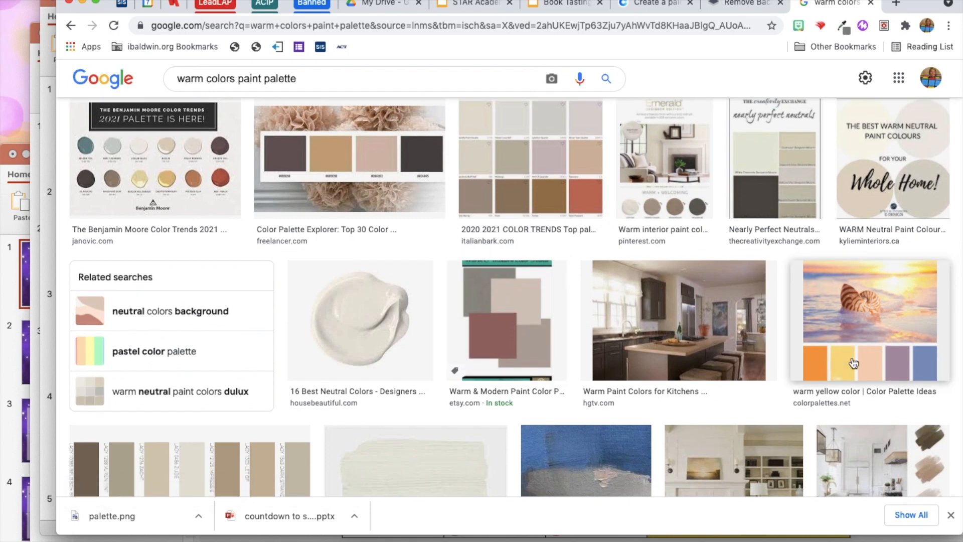
scroll(563, 299, "up", 10)
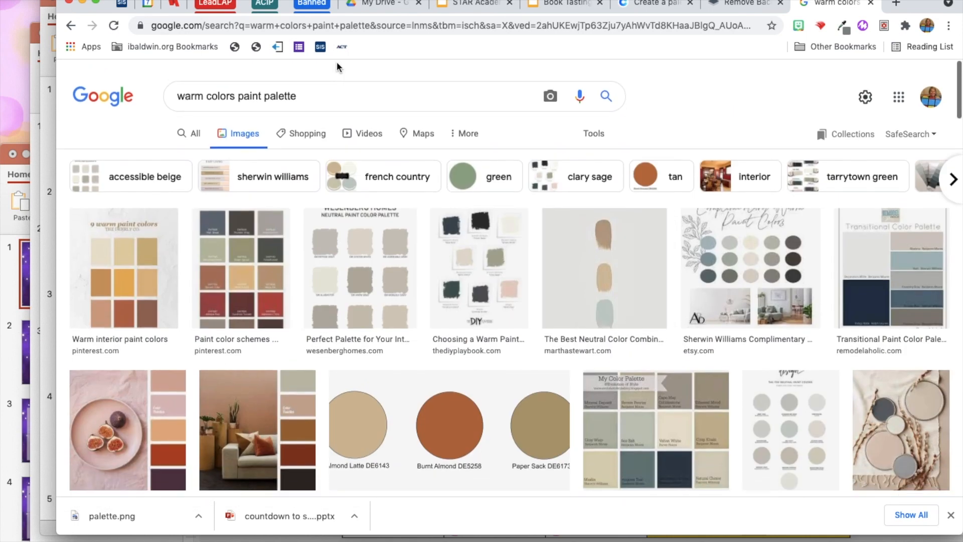
Change the image search to "bright color palette" and look through the palettes found.
left_click_drag(176, 88, 361, 89)
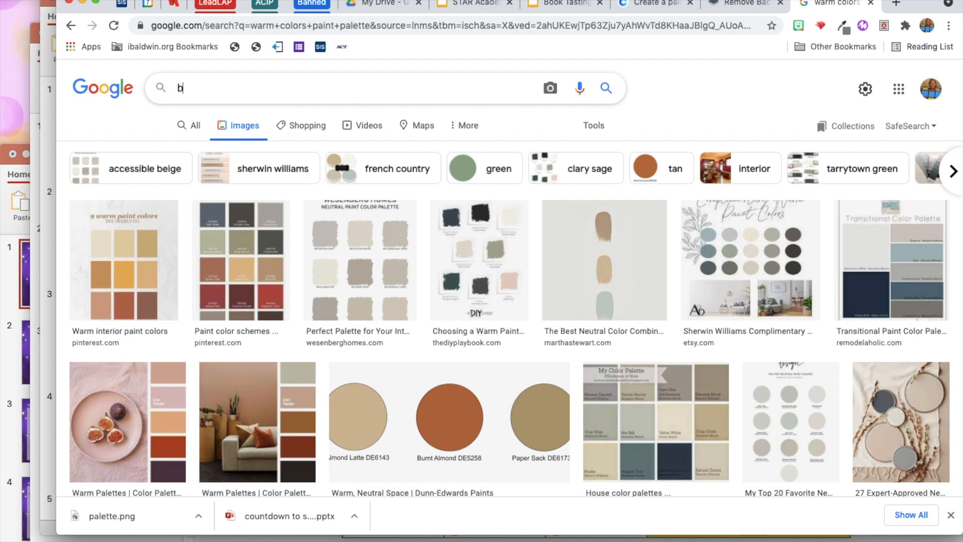
type("bright")
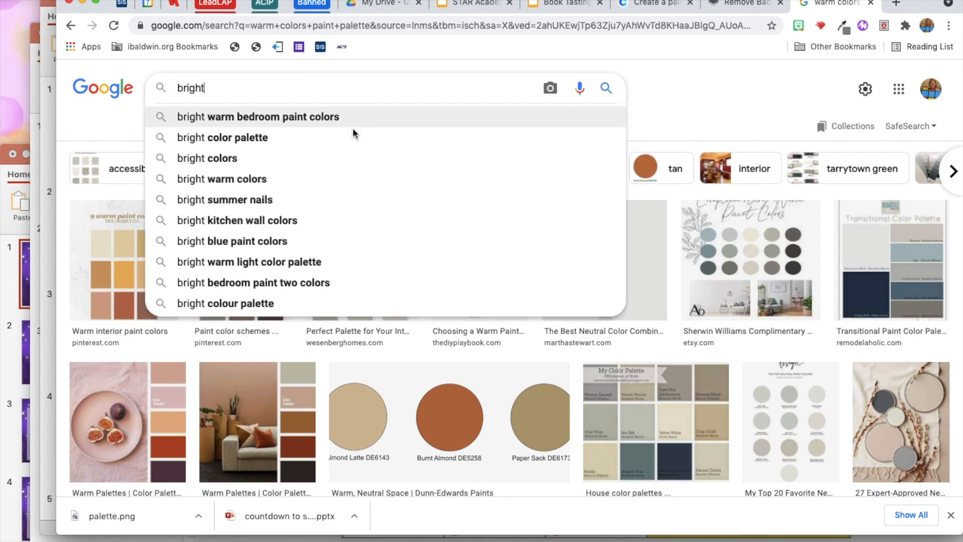
left_click(273, 139)
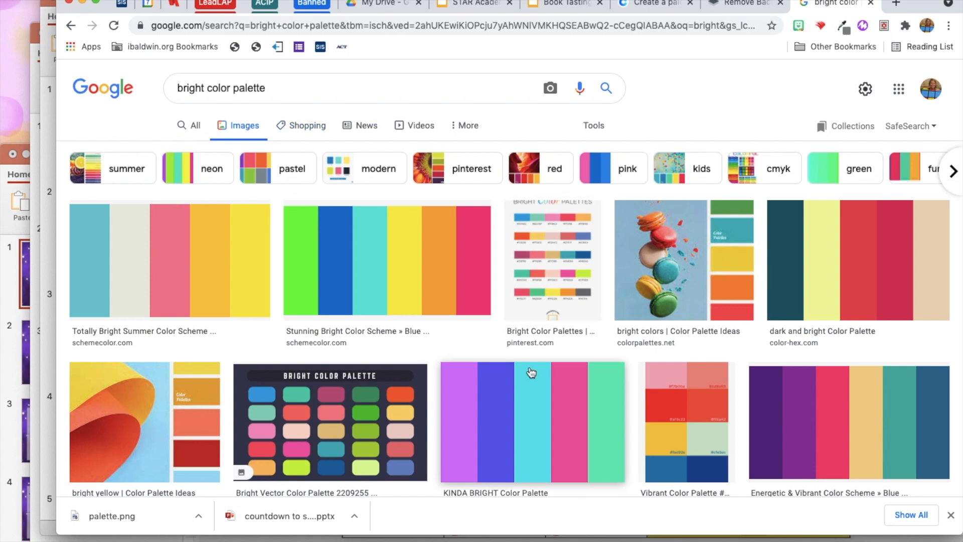
scroll(540, 437, "down", 2)
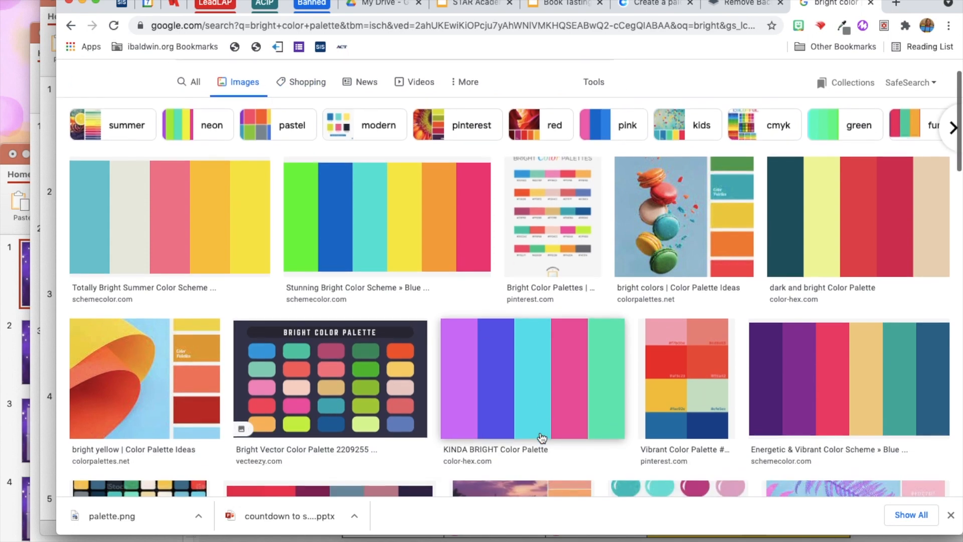
scroll(541, 435, "down", 10)
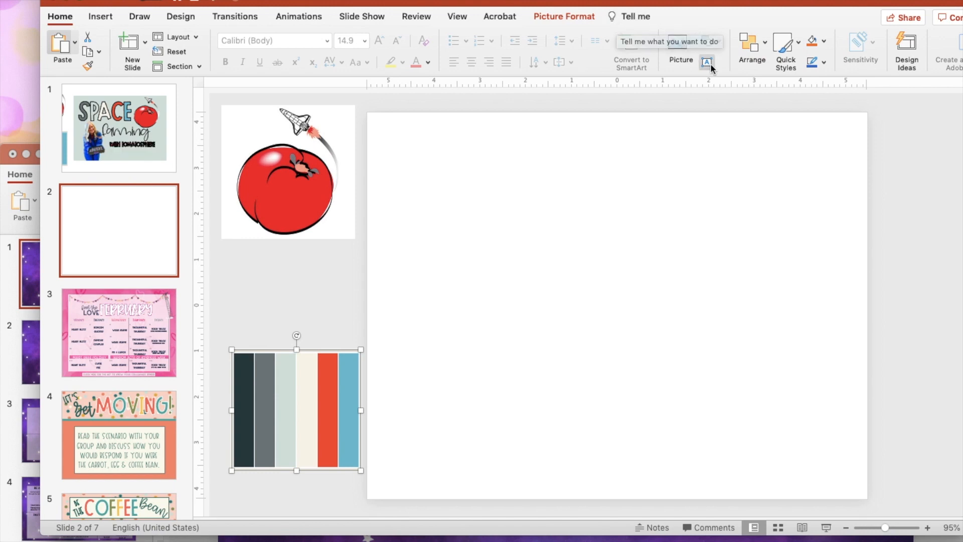
In PowerPoint, draw a rectangle about 7.81 in high and 10.32 in wide on slide 2, leaving a narrow white margin.
left_click(709, 42)
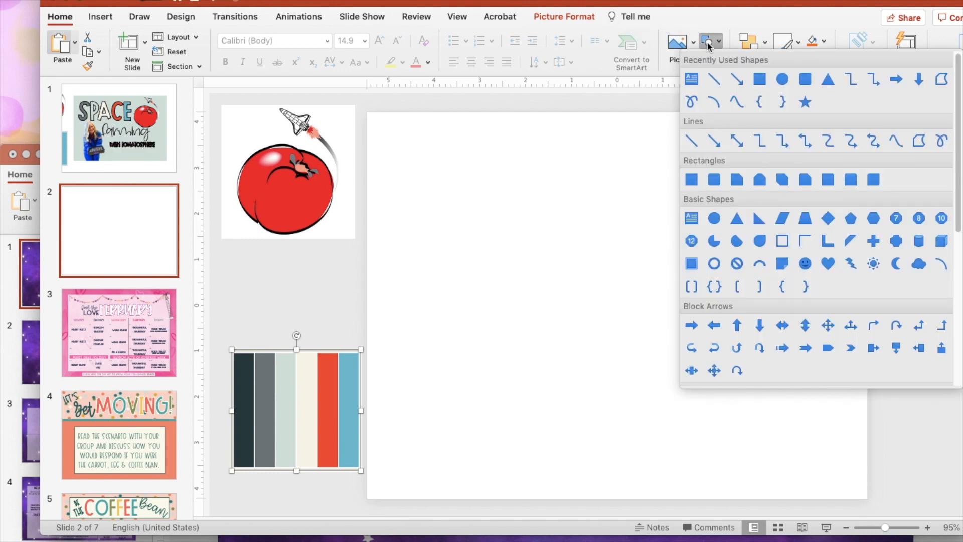
left_click(775, 80)
left_click_drag(388, 131, 852, 481)
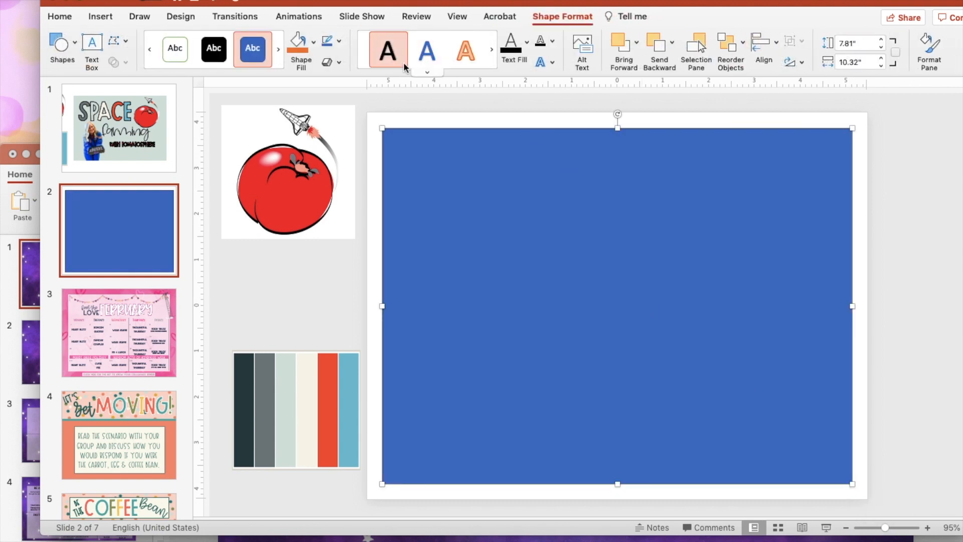
Fill the rectangle with the pale sage green sampled from the palette picture beside the slide, and remove its outline.
left_click(314, 45)
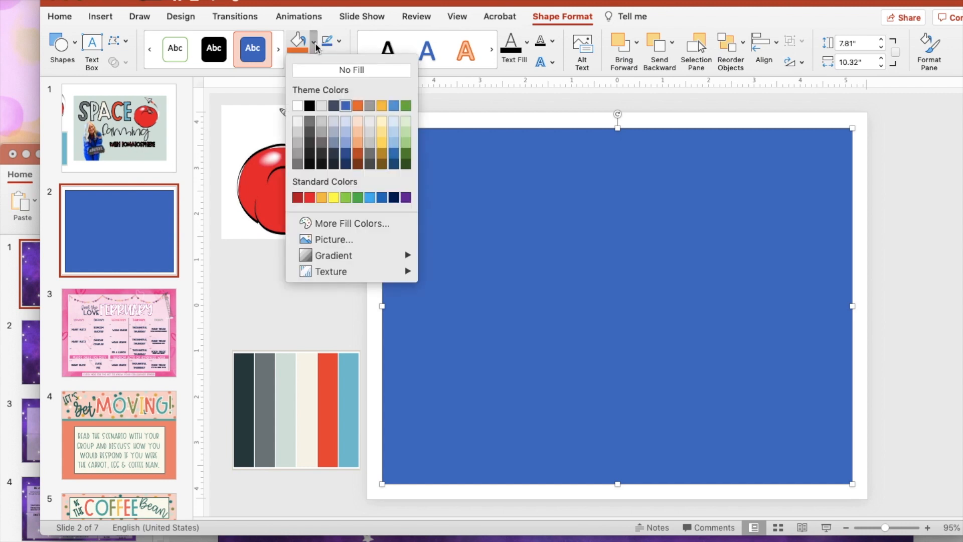
left_click(339, 224)
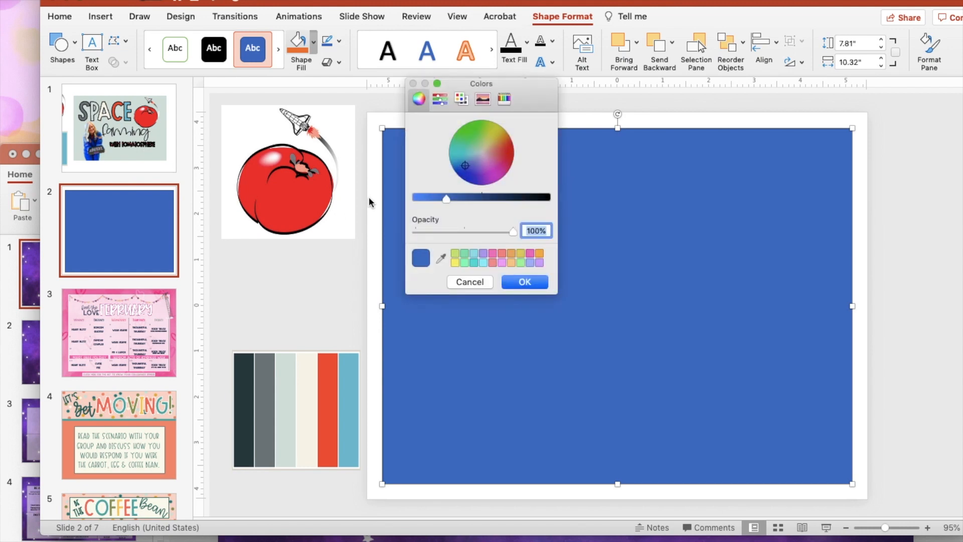
left_click(441, 259)
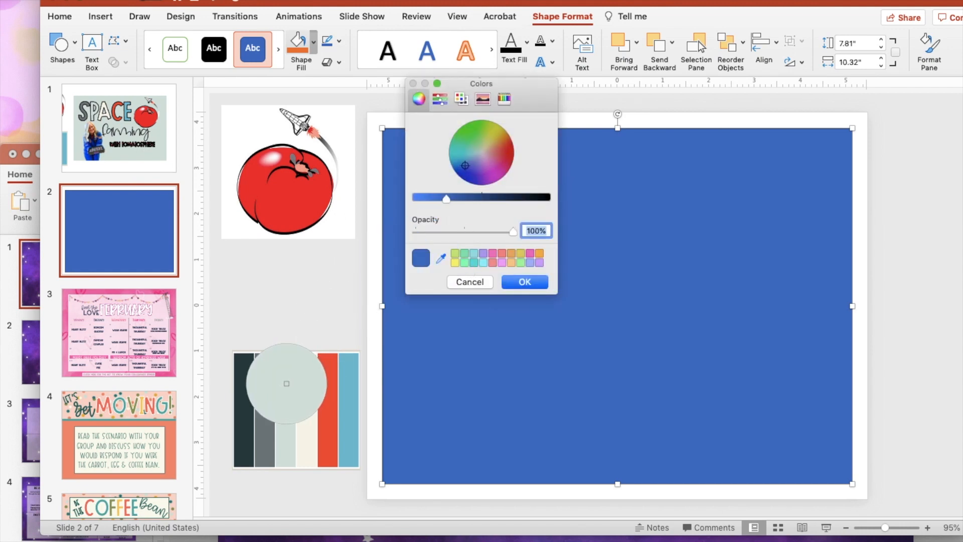
left_click(287, 384)
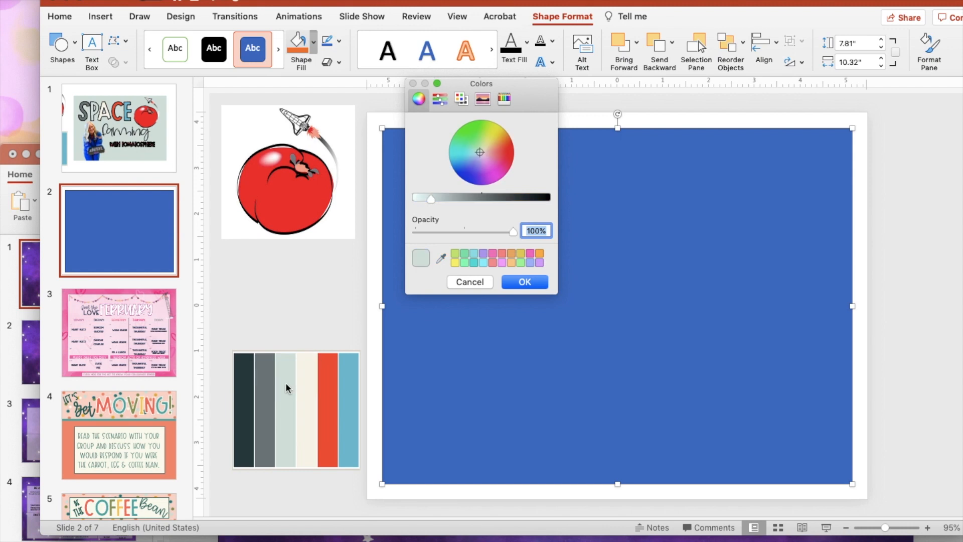
left_click(540, 286)
left_click(342, 41)
left_click(347, 65)
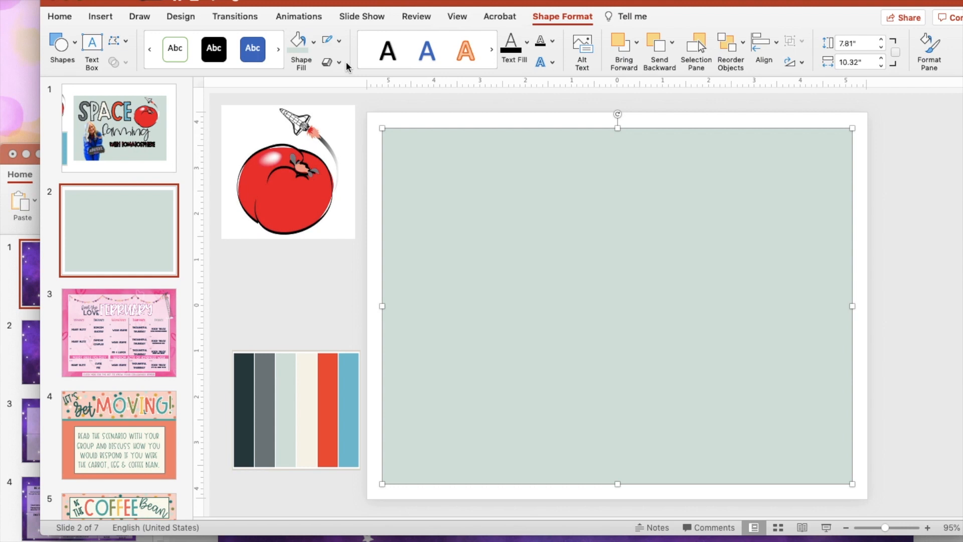
left_click(314, 306)
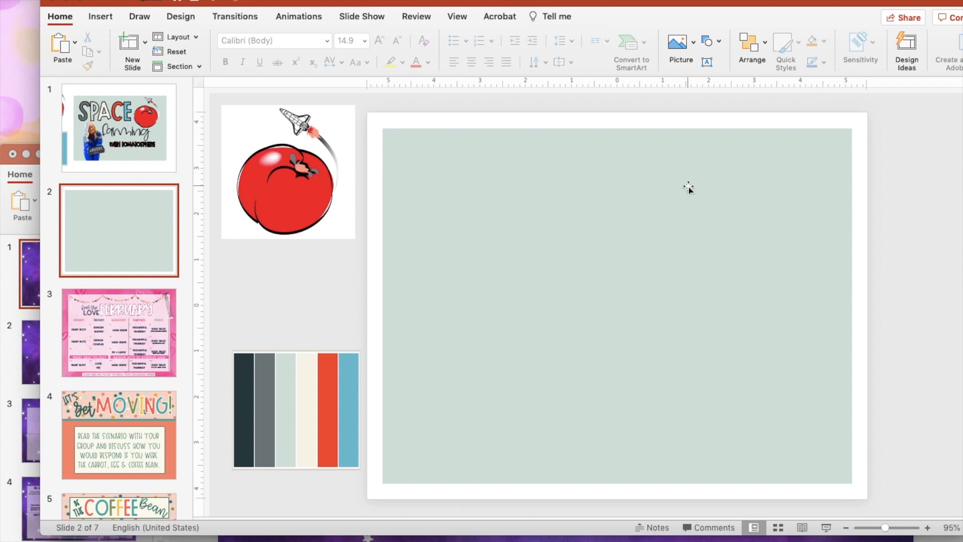
Draw a text box about 9 in wide across the upper part of the green rectangle.
left_click_drag(399, 174, 814, 351)
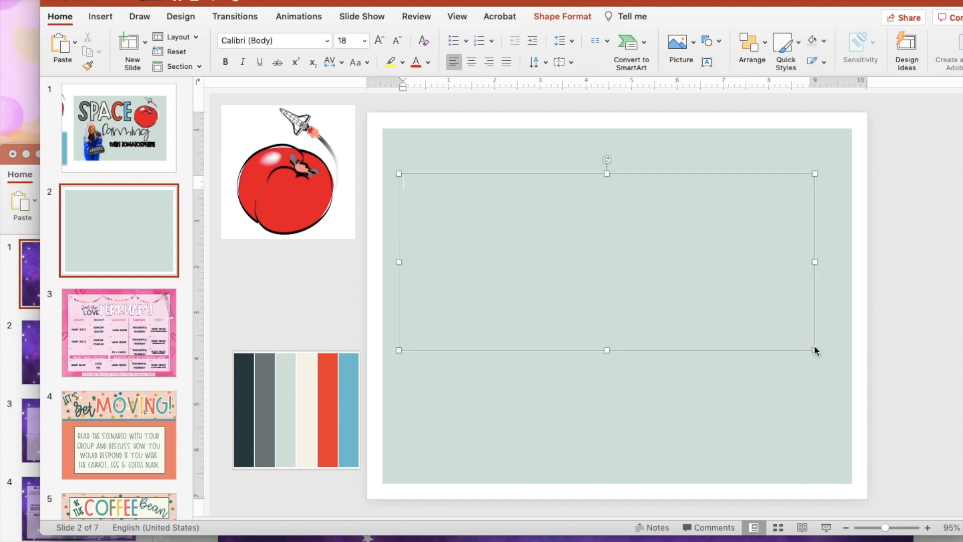
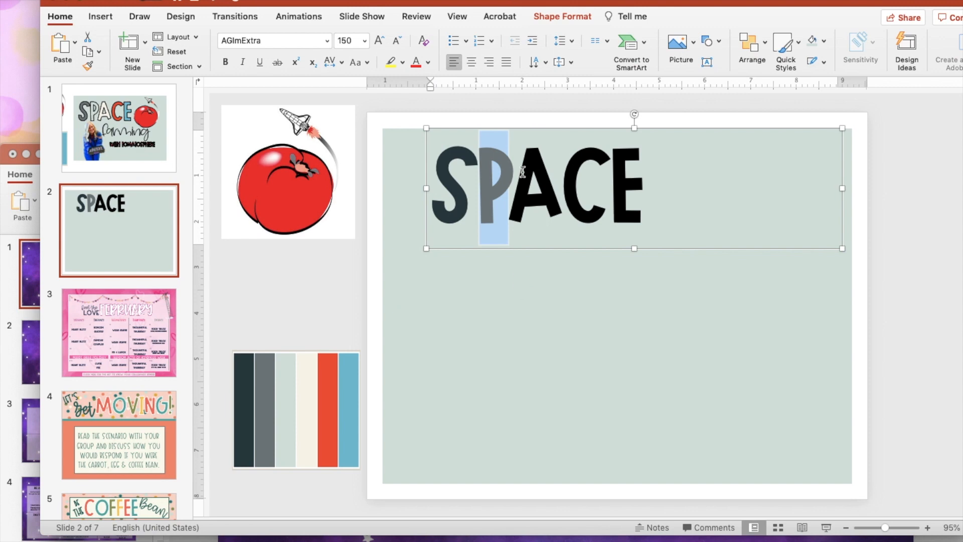
Recolor the letter A in SPACE with the cream color sampled from the palette picture.
left_click_drag(522, 172, 548, 176)
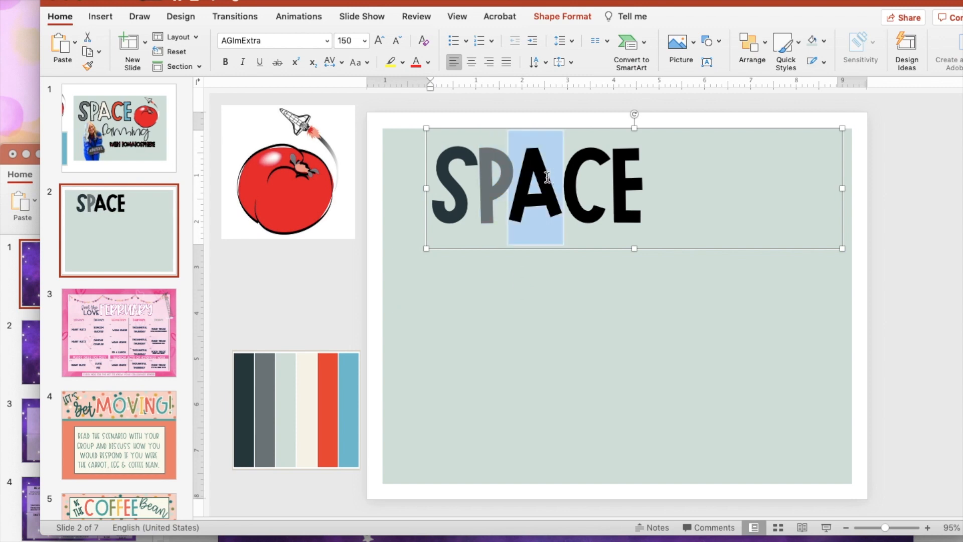
left_click(428, 62)
left_click(458, 250)
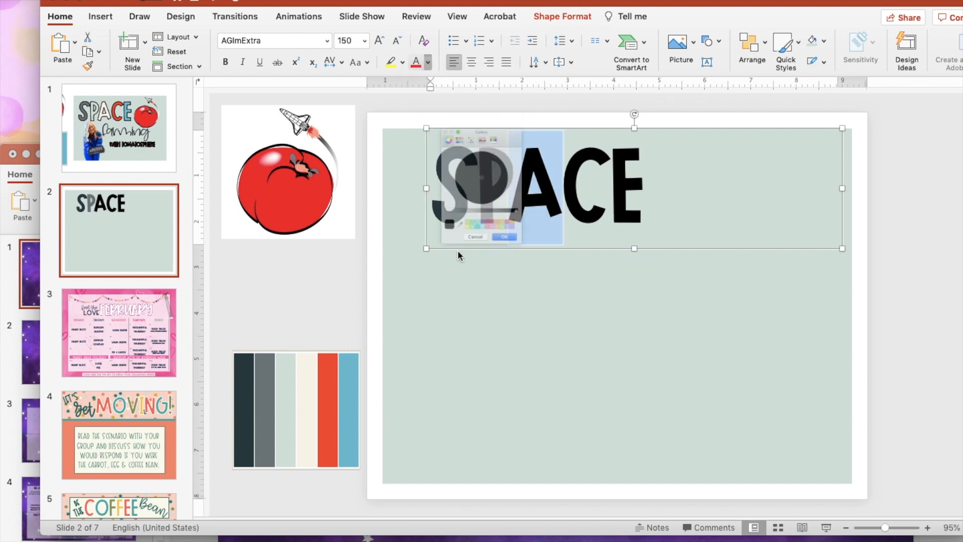
left_click(441, 256)
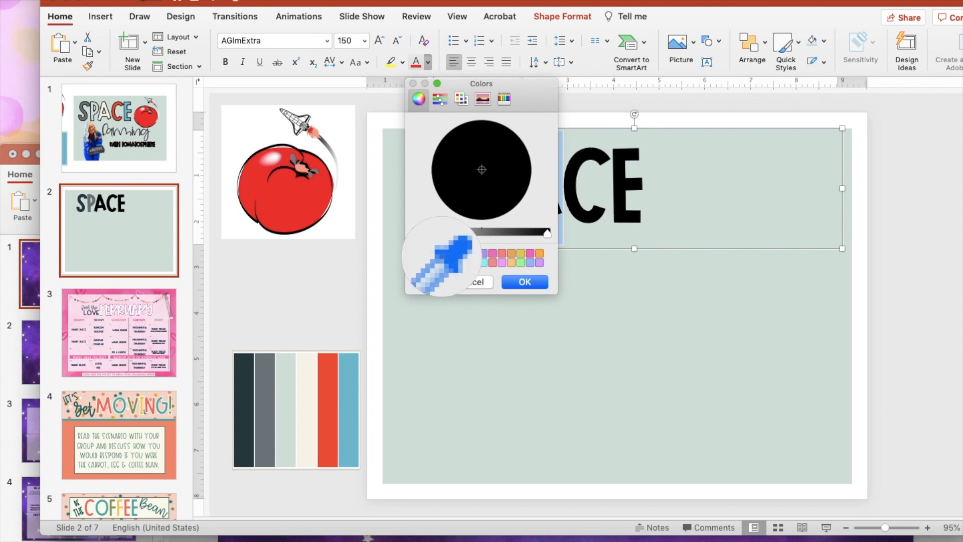
left_click(307, 409)
left_click(524, 281)
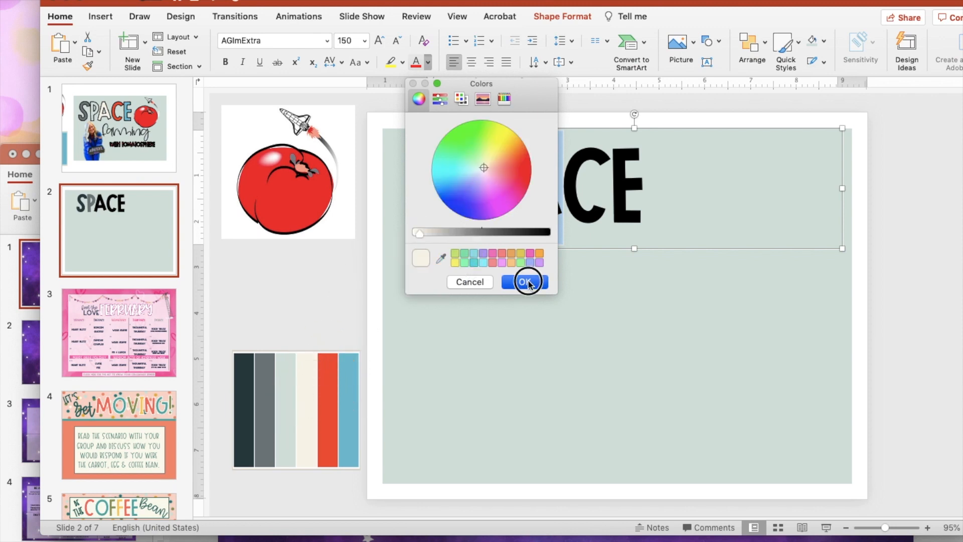
Recolor the letter C in SPACE with the red-orange color sampled from the palette picture.
left_click_drag(581, 155, 595, 155)
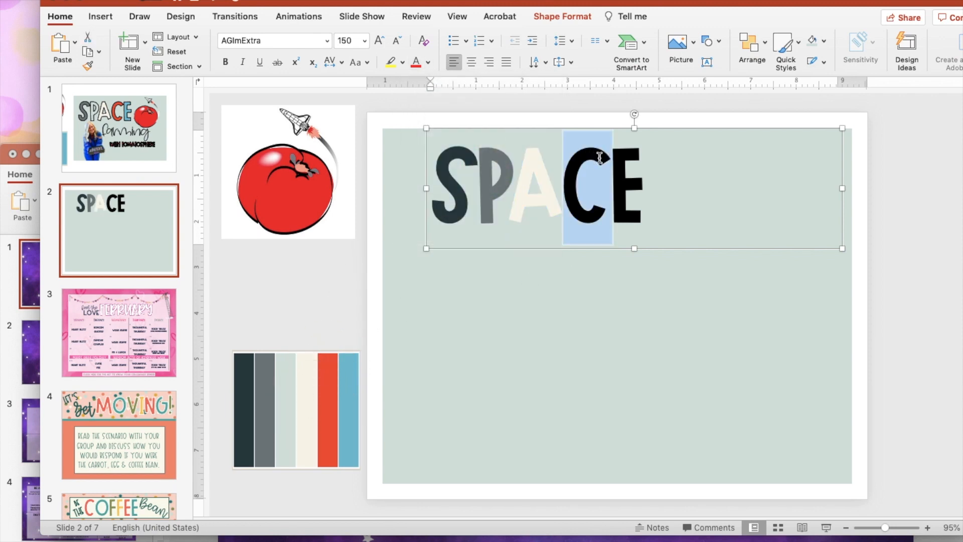
left_click(428, 62)
left_click(444, 251)
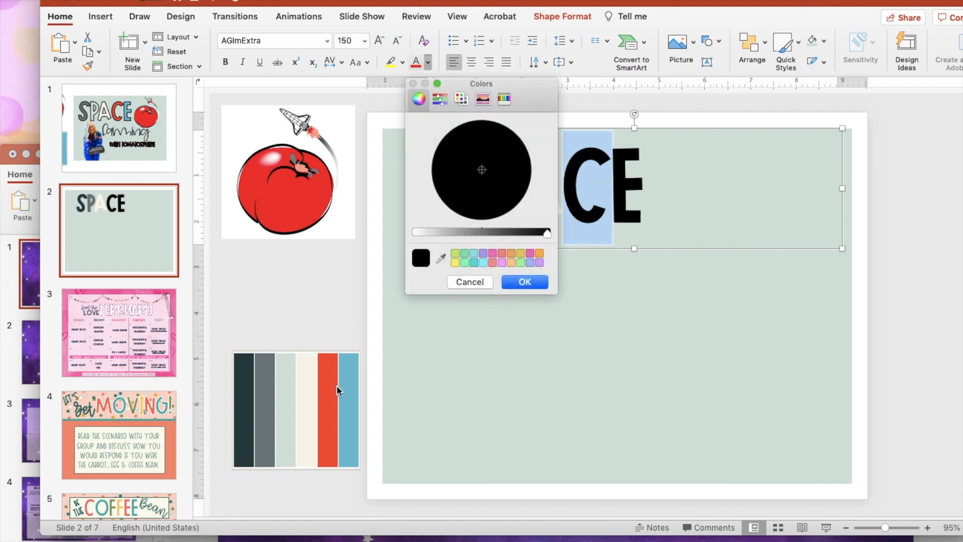
left_click(441, 258)
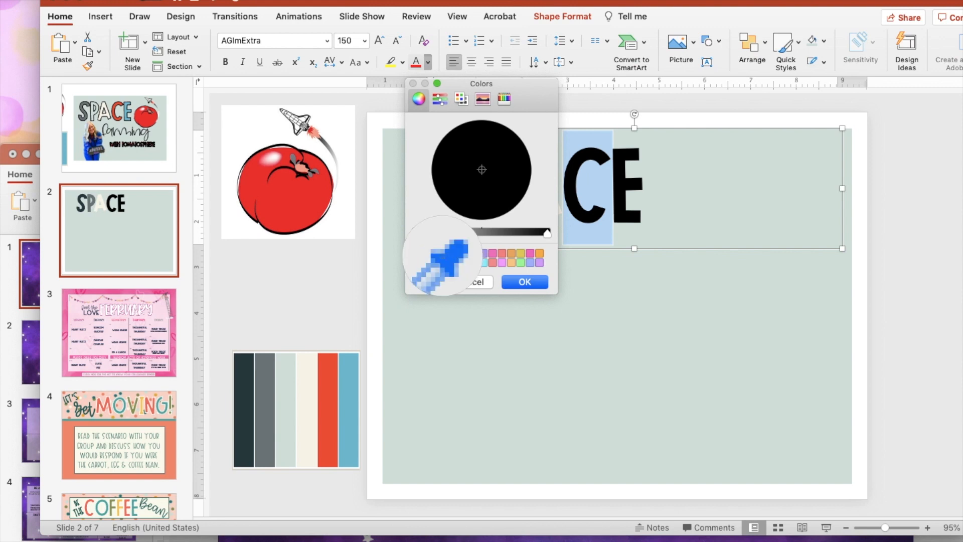
left_click(326, 421)
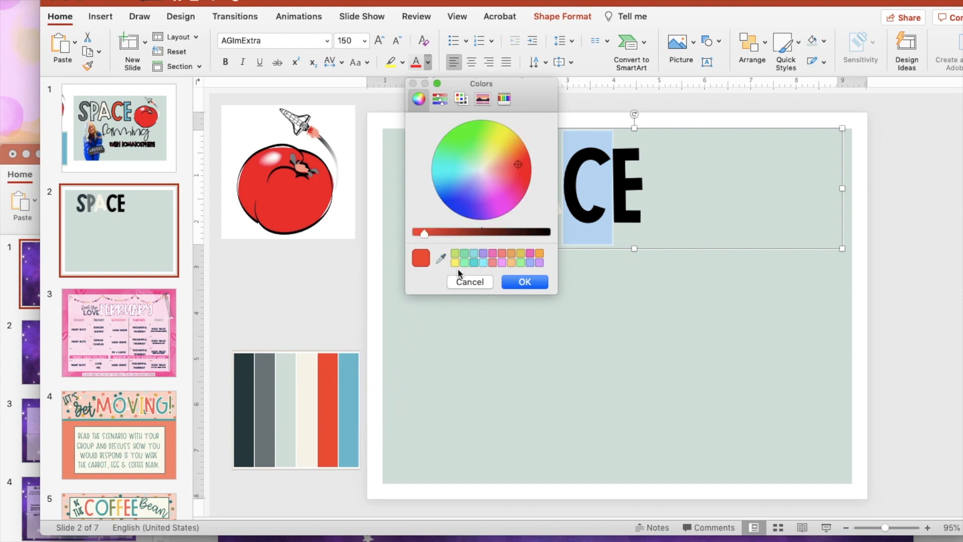
left_click(525, 282)
Recolor the letter E in SPACE with the blue color sampled from the palette picture.
left_click_drag(620, 183, 633, 179)
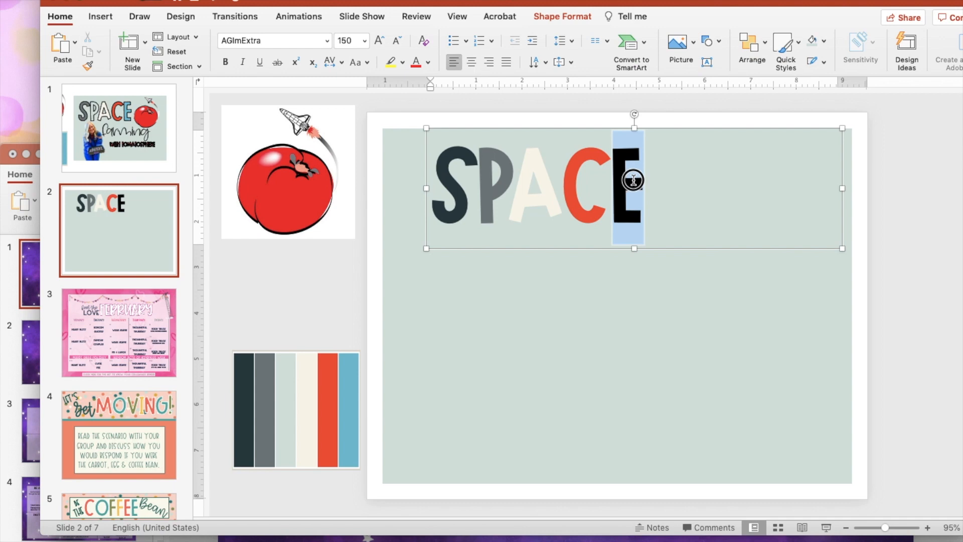
left_click(428, 63)
left_click(435, 249)
left_click(441, 257)
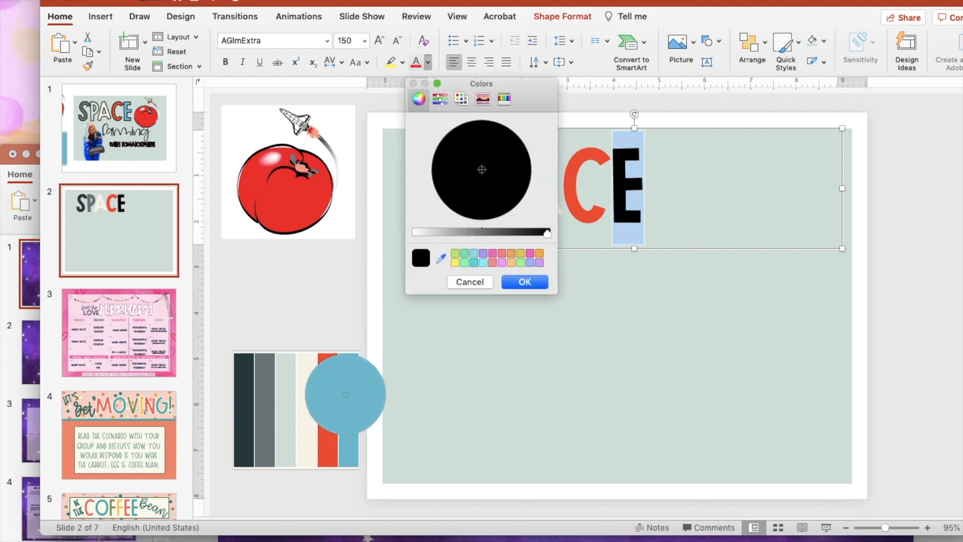
left_click(345, 425)
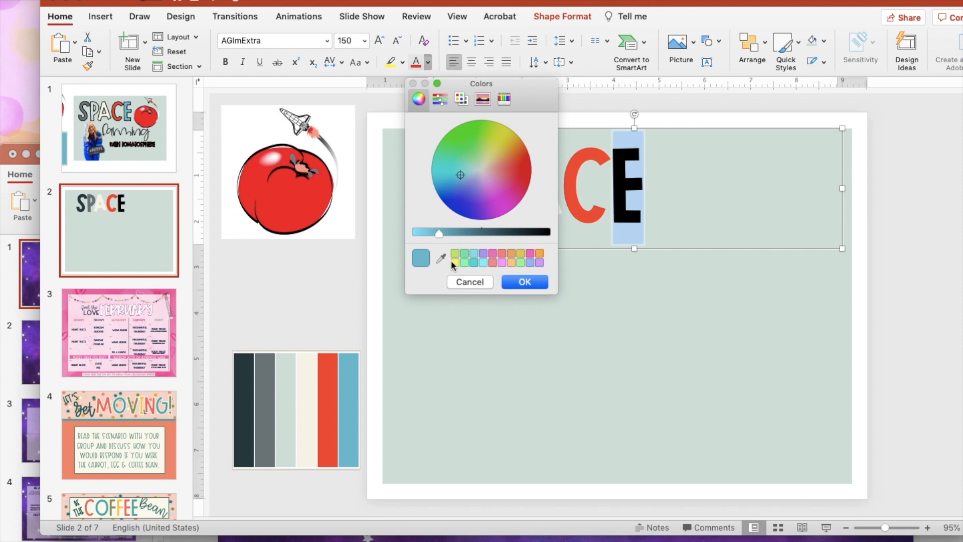
left_click(523, 282)
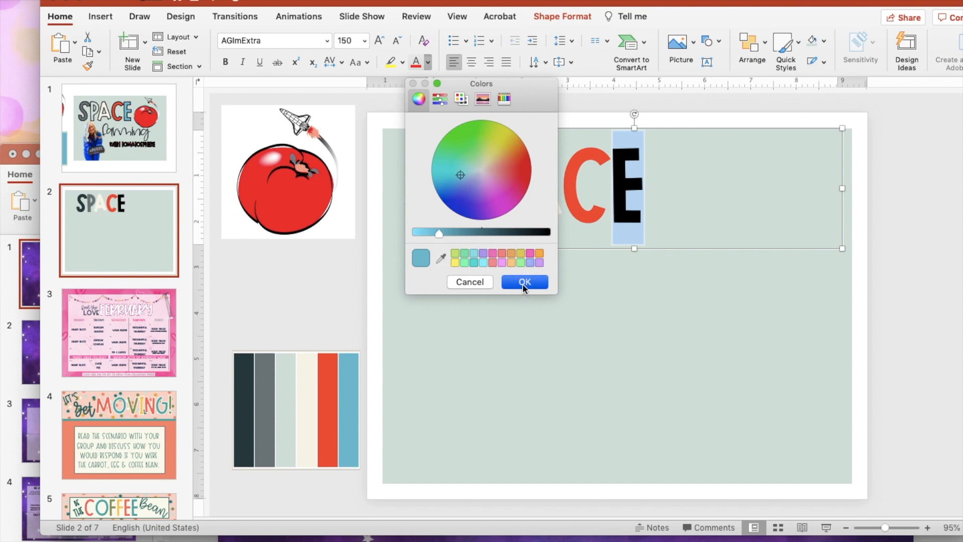
left_click(428, 62)
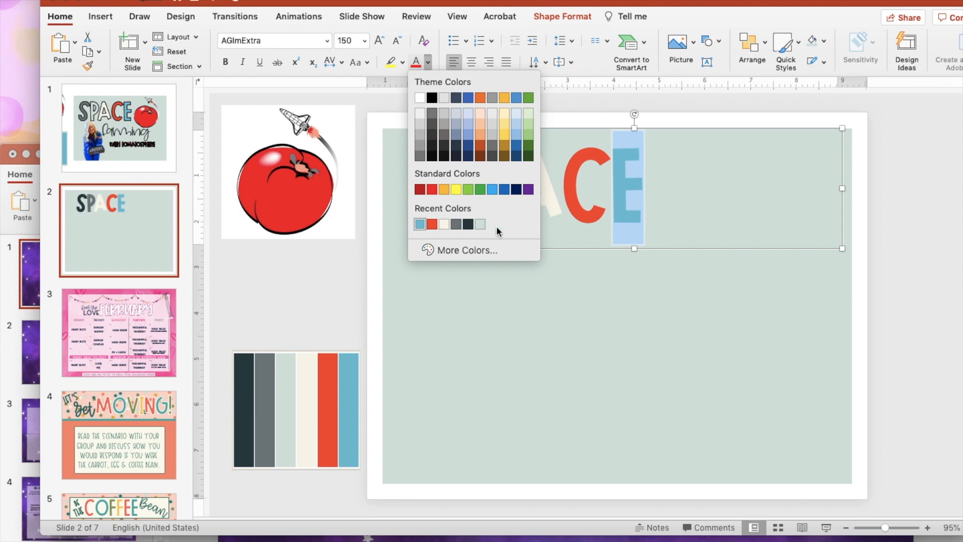
left_click(678, 222)
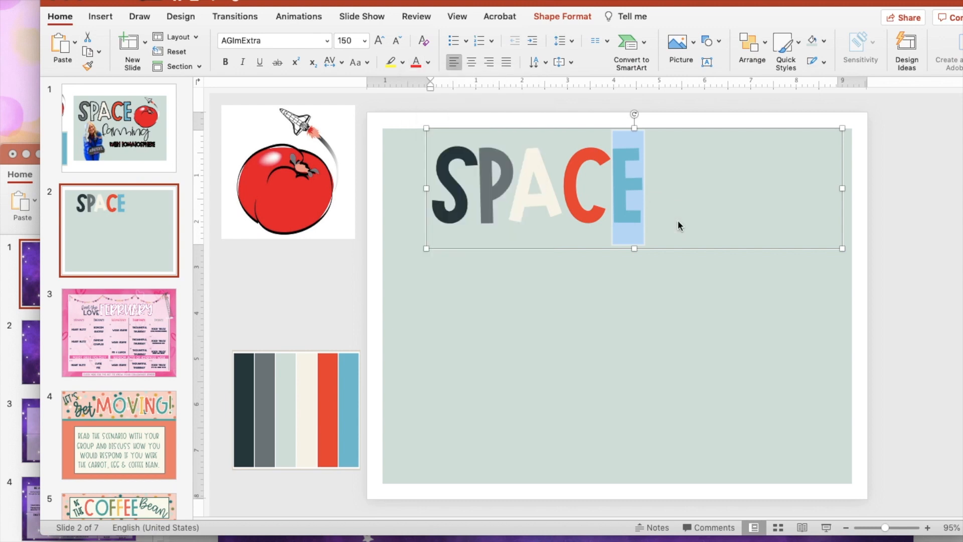
left_click(561, 275)
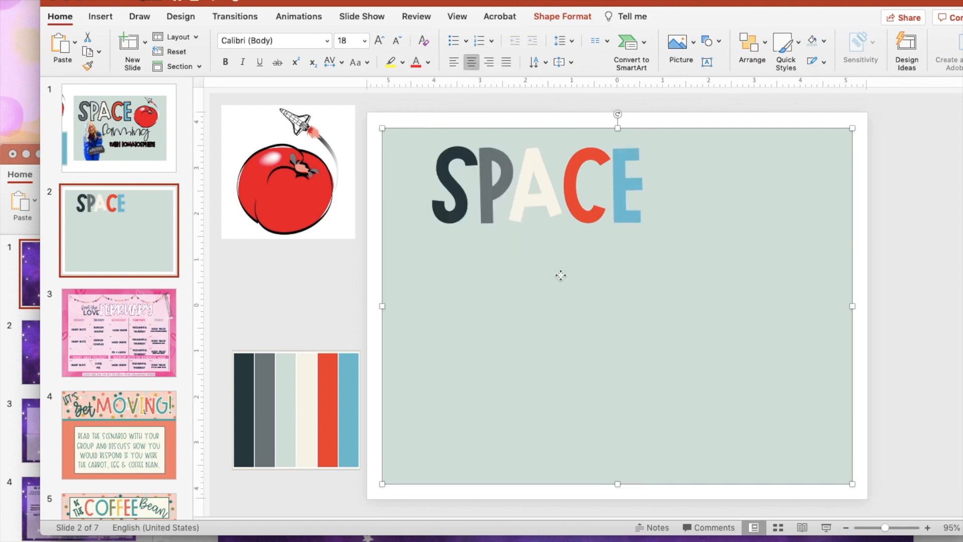
Add a black text outline to the whole word SPACE.
left_click(452, 177)
left_click(505, 283)
left_click_drag(446, 186, 693, 200)
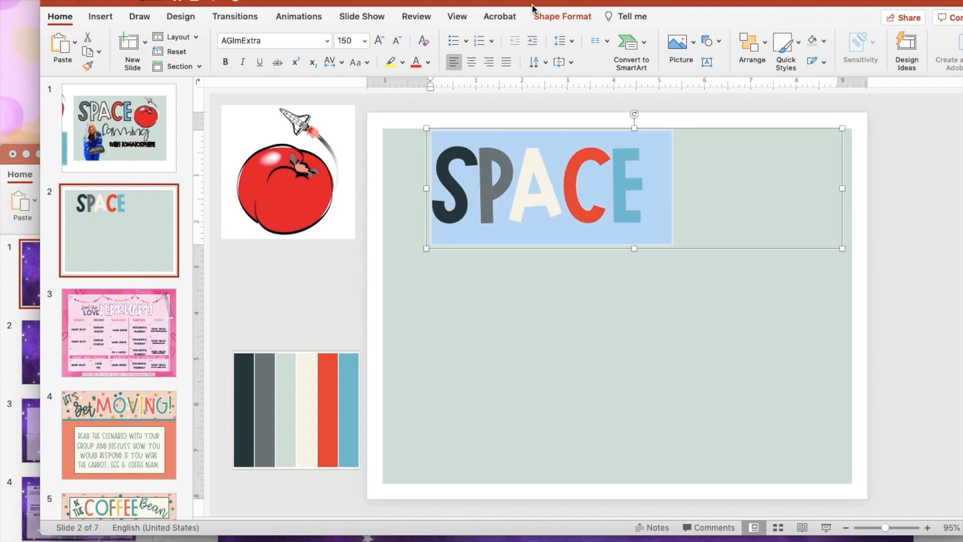
left_click(553, 14)
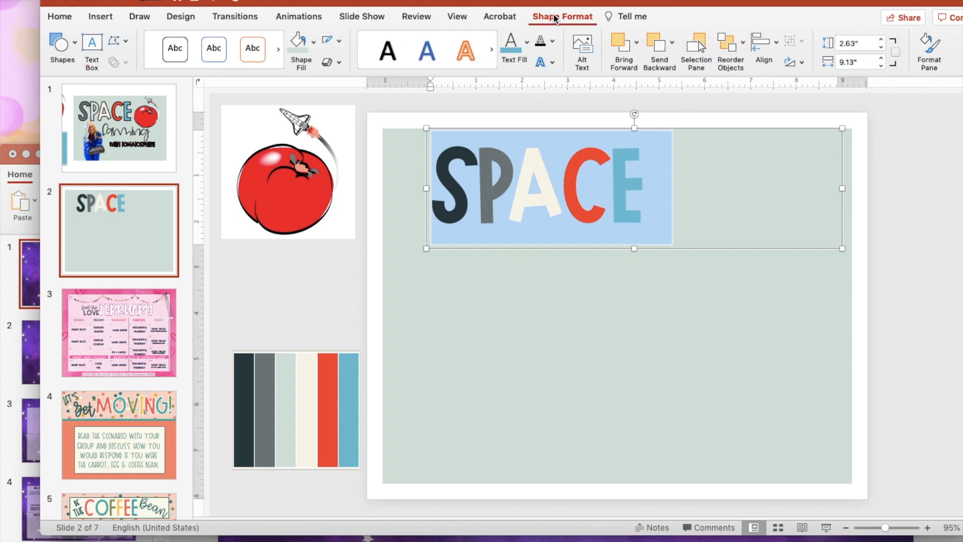
left_click(553, 43)
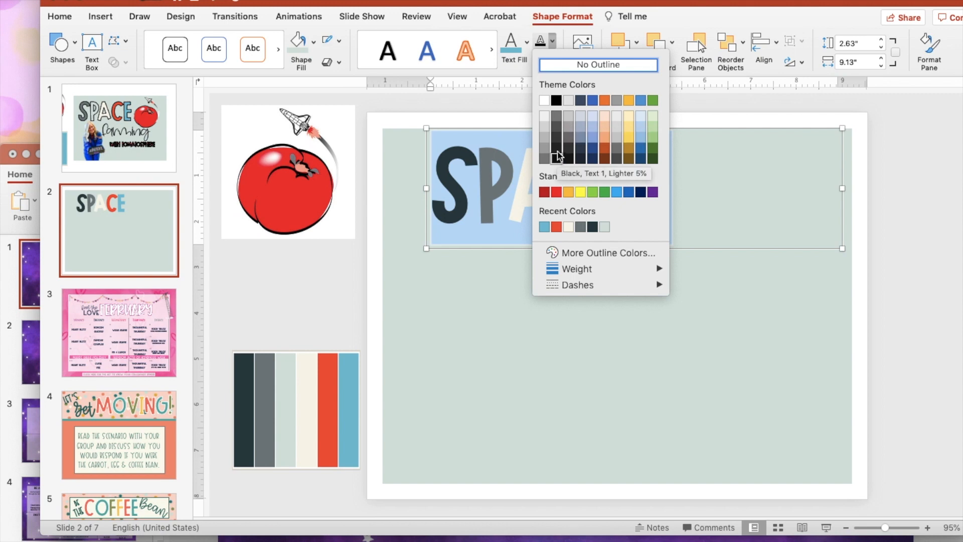
left_click(557, 100)
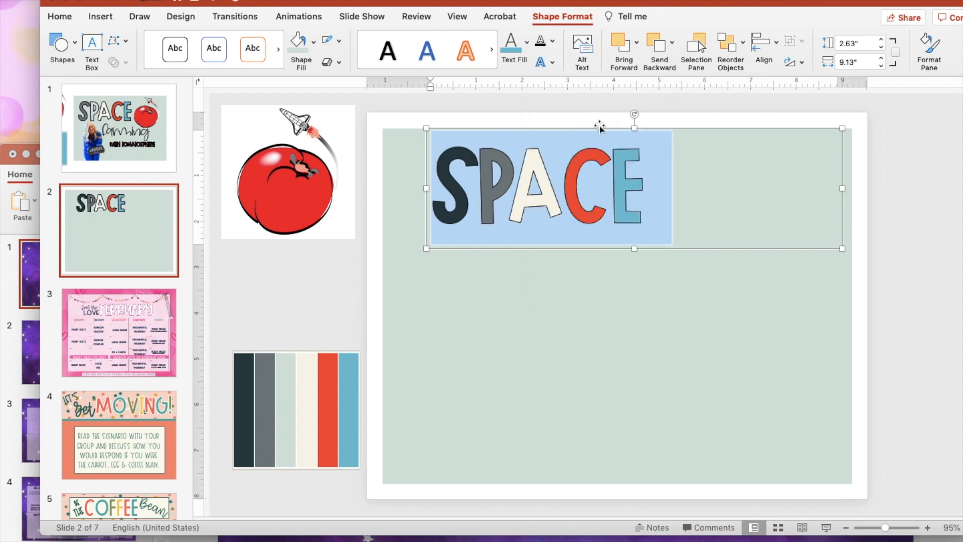
Set the text outline width of the SPACE lettering to 3 pt.
left_click(552, 41)
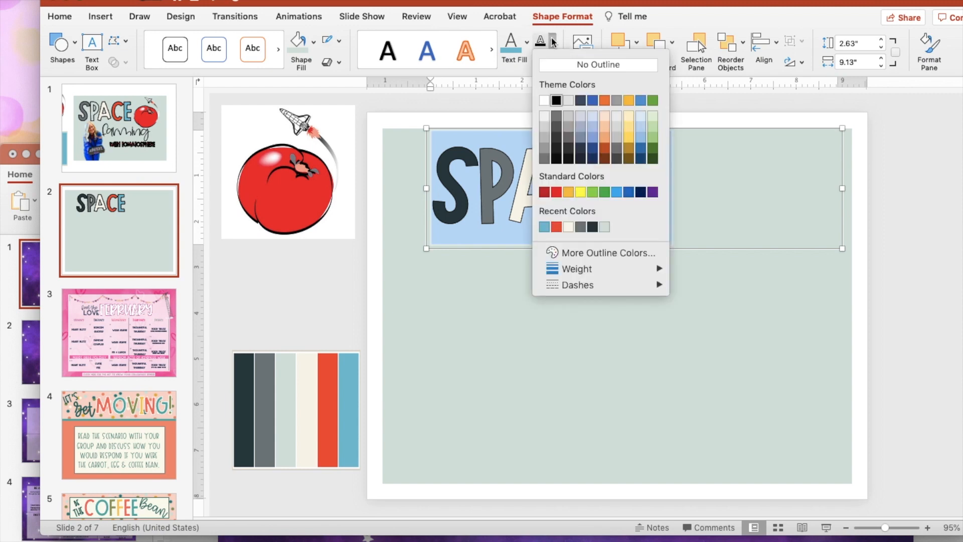
mouse_move(570, 266)
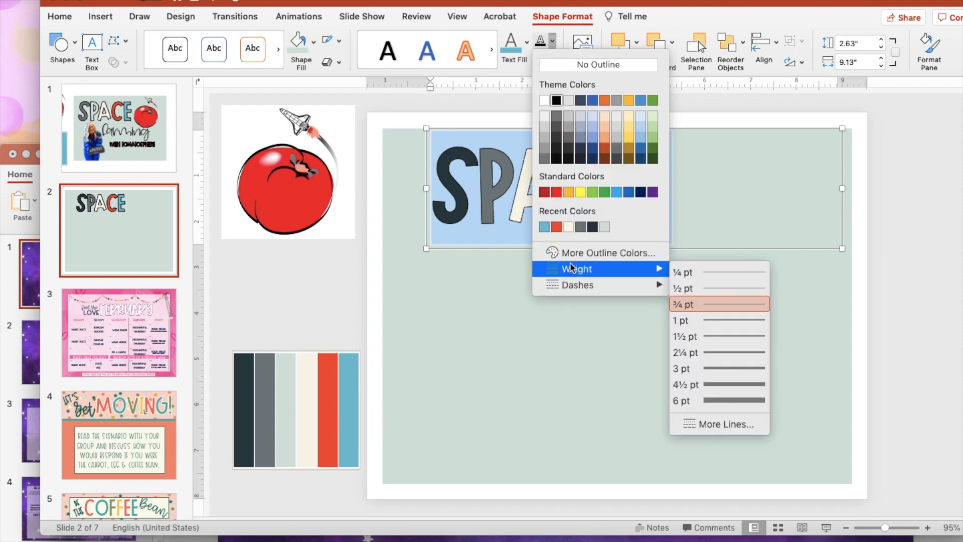
left_click(696, 423)
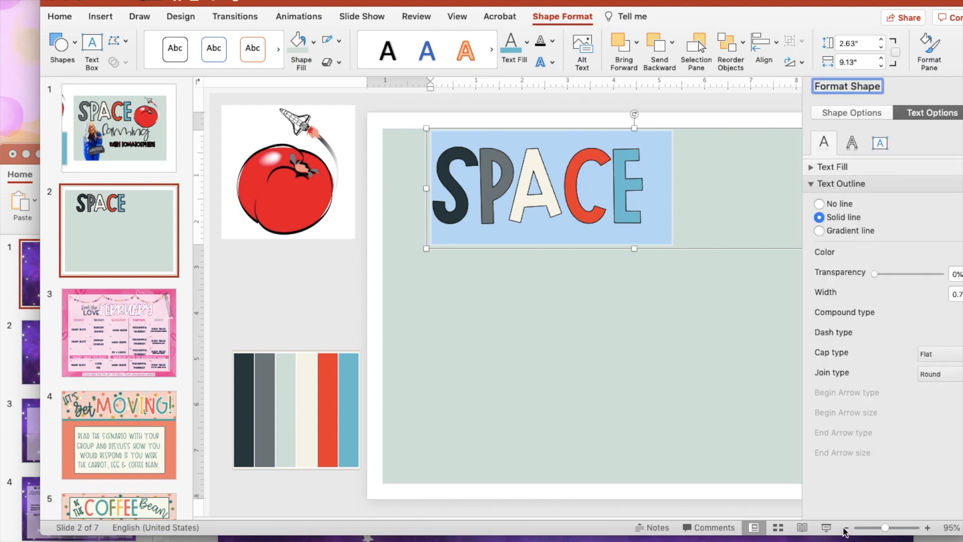
left_click_drag(797, 3, 757, 2)
left_click(952, 86)
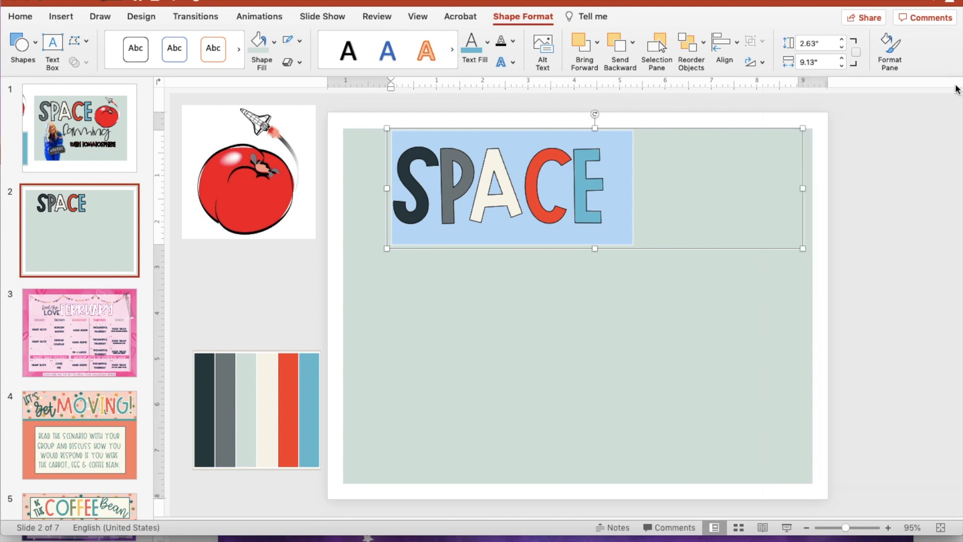
double_click(678, 248)
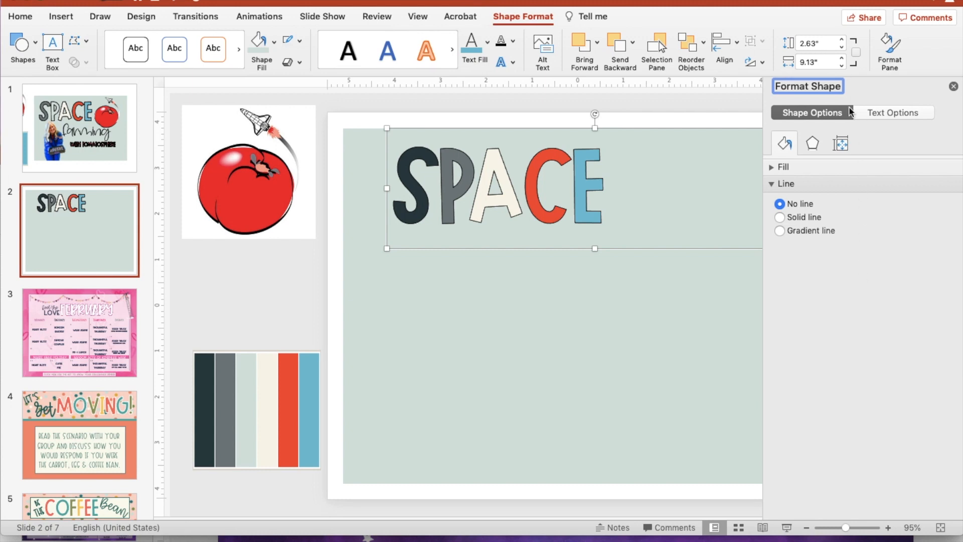
left_click(877, 113)
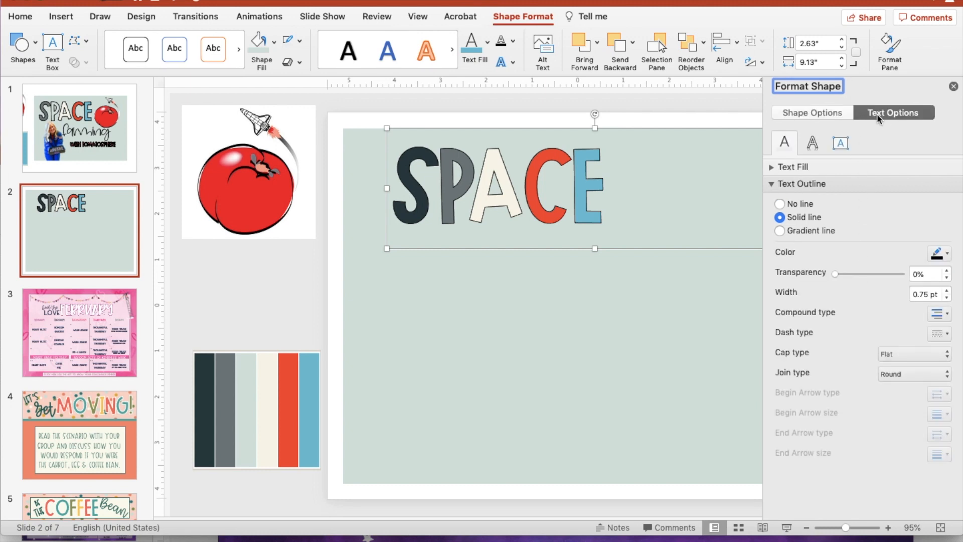
left_click(806, 184)
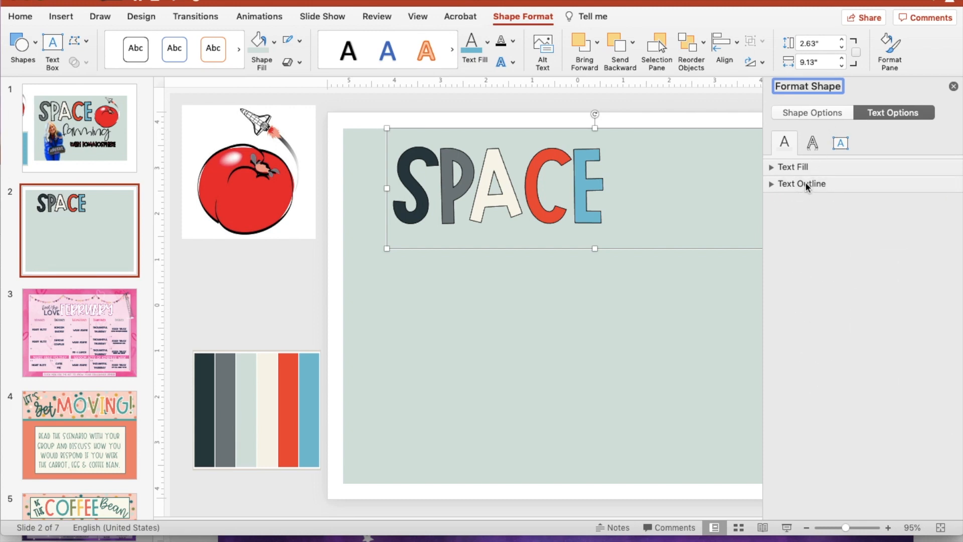
left_click(806, 184)
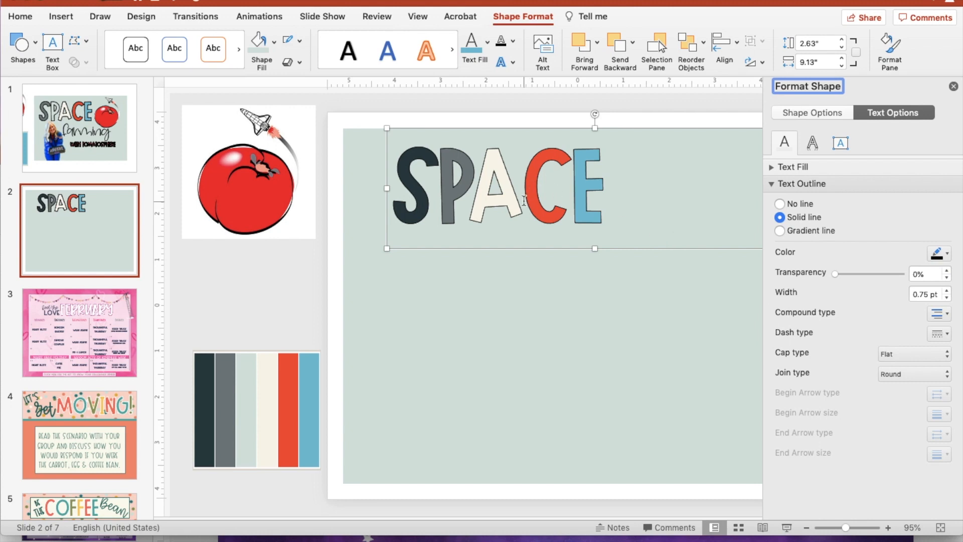
left_click(948, 291)
left_click(947, 291)
left_click(947, 291)
left_click(948, 291)
left_click(947, 291)
left_click(948, 293)
left_click(948, 293)
left_click(948, 293)
left_click(948, 293)
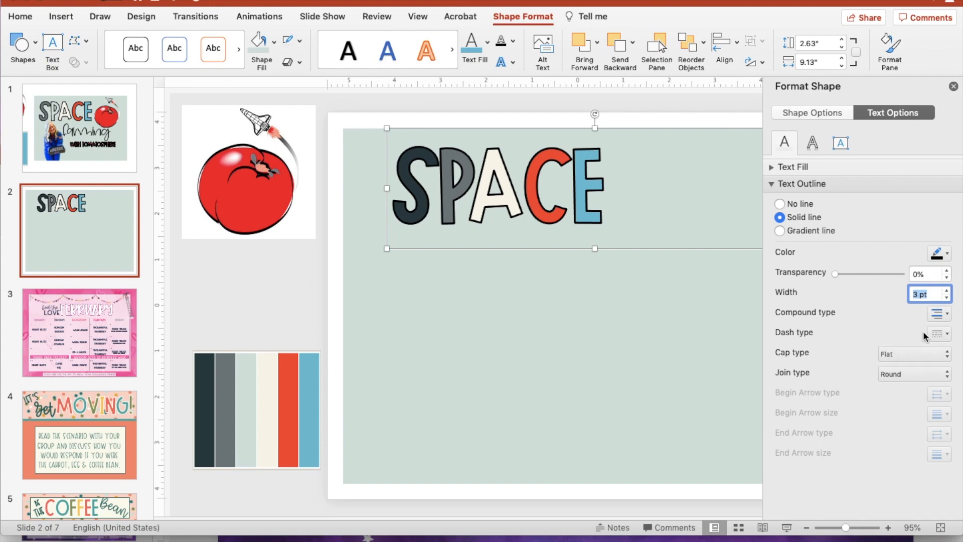
Insert the cutout photo of the woman in the blue flight suit from the Downloads folder onto slide 2.
key("super+Tab")
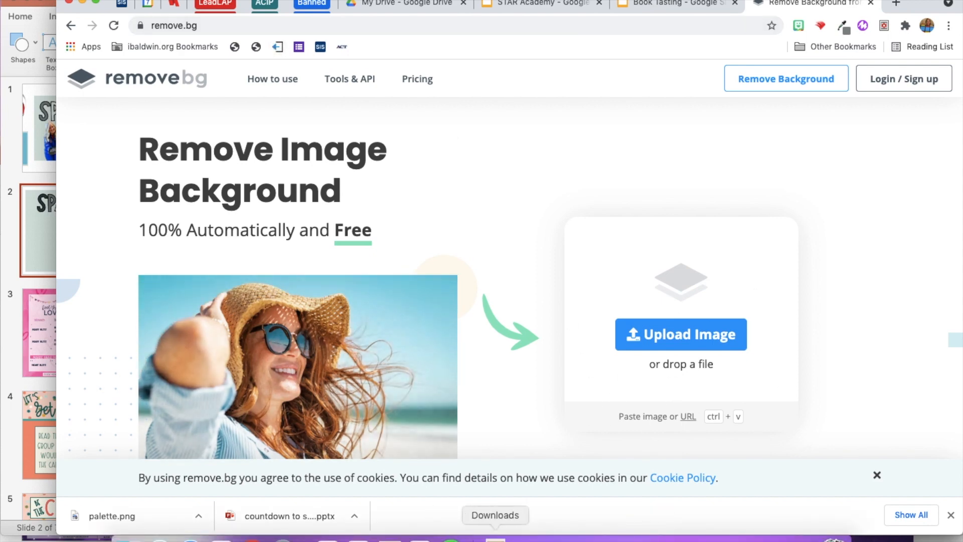
left_click(494, 539)
left_click_drag(496, 466, 670, 309)
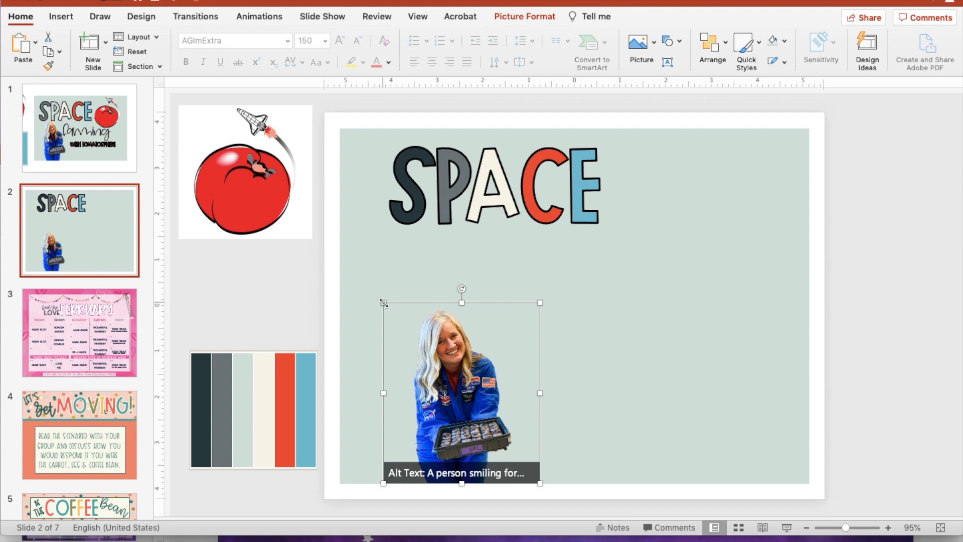
Enlarge the flight-suit photo in the lower left of the green rectangle and shift the SPACE text box slightly left and down above it.
left_click_drag(383, 301, 329, 240)
left_click_drag(440, 394, 451, 394)
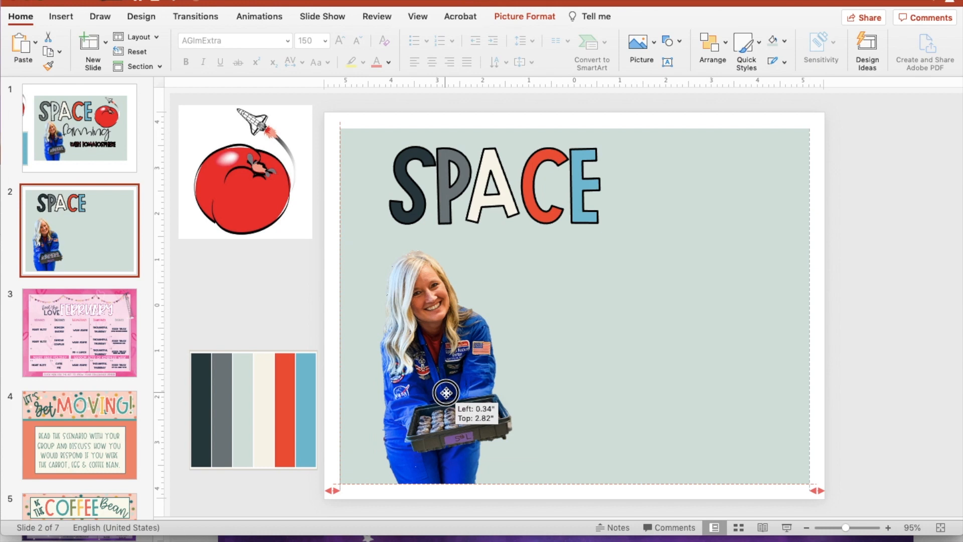
left_click(547, 198)
left_click_drag(544, 248, 525, 259)
Move the tomato and space shuttle picture onto the slide right of SPACE and bring it in front of the green rectangle.
left_click_drag(301, 156, 709, 217)
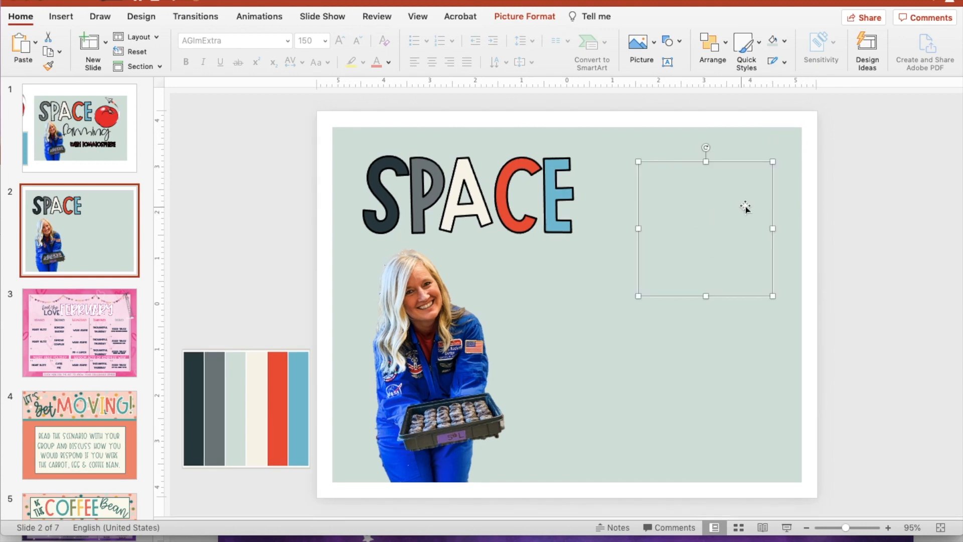
left_click(712, 45)
left_click(718, 120)
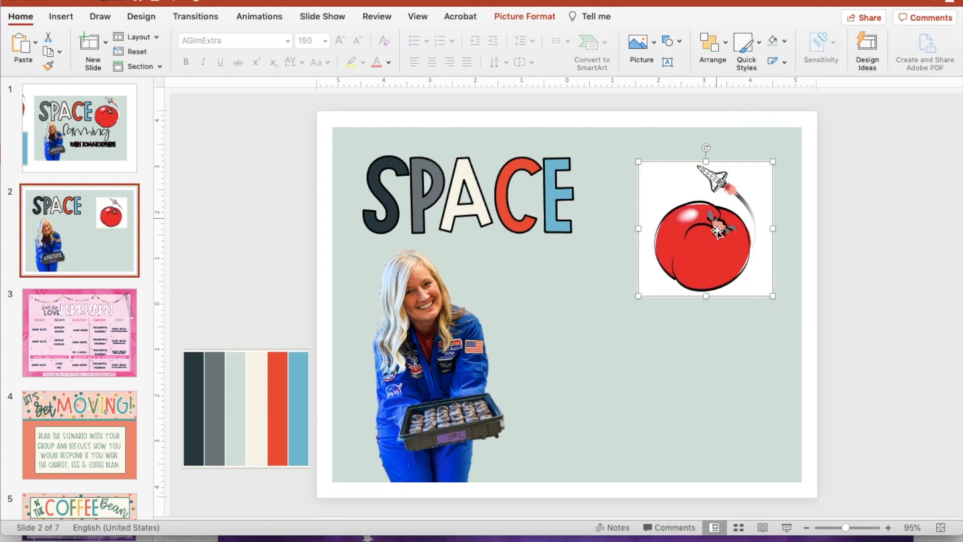
left_click_drag(717, 252, 697, 238)
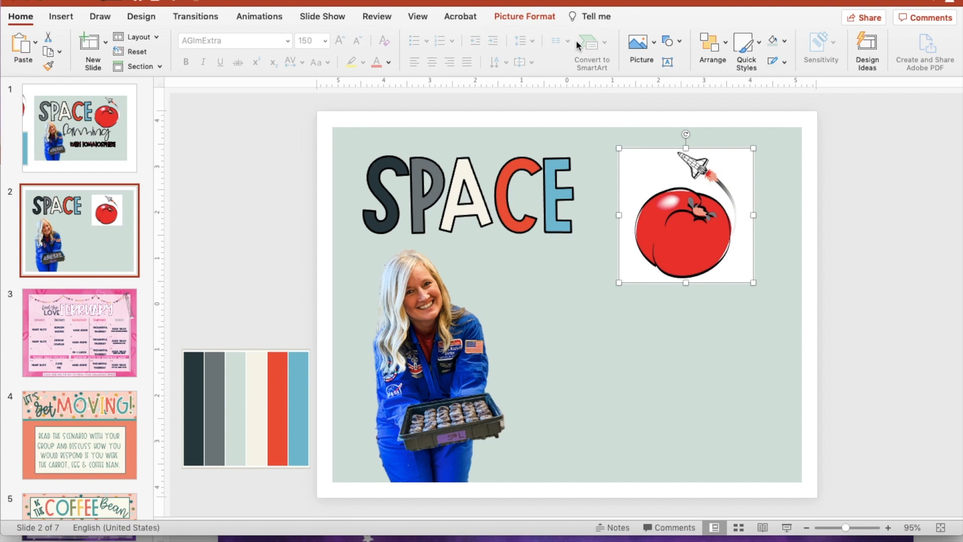
Make the white background of the tomato picture transparent with Set Transparent Color.
left_click(531, 17)
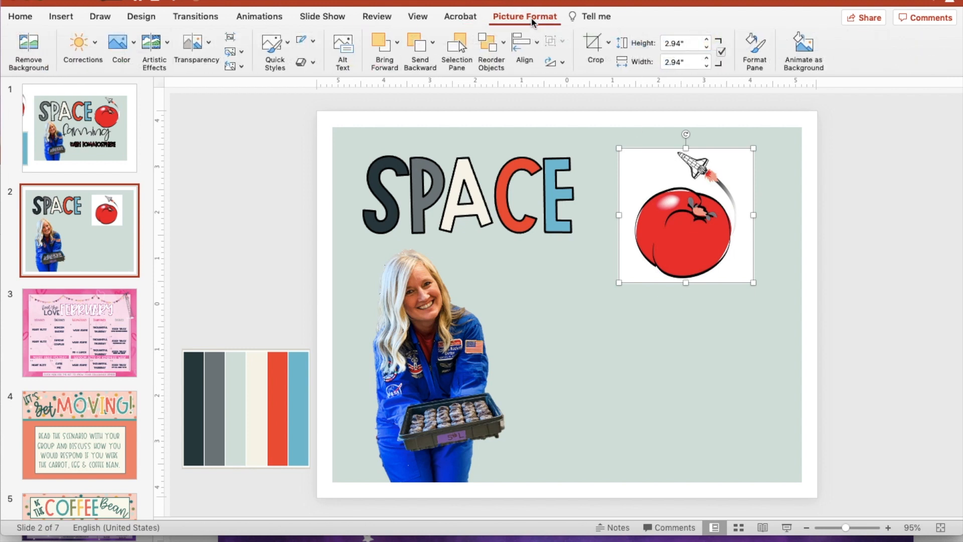
left_click(134, 45)
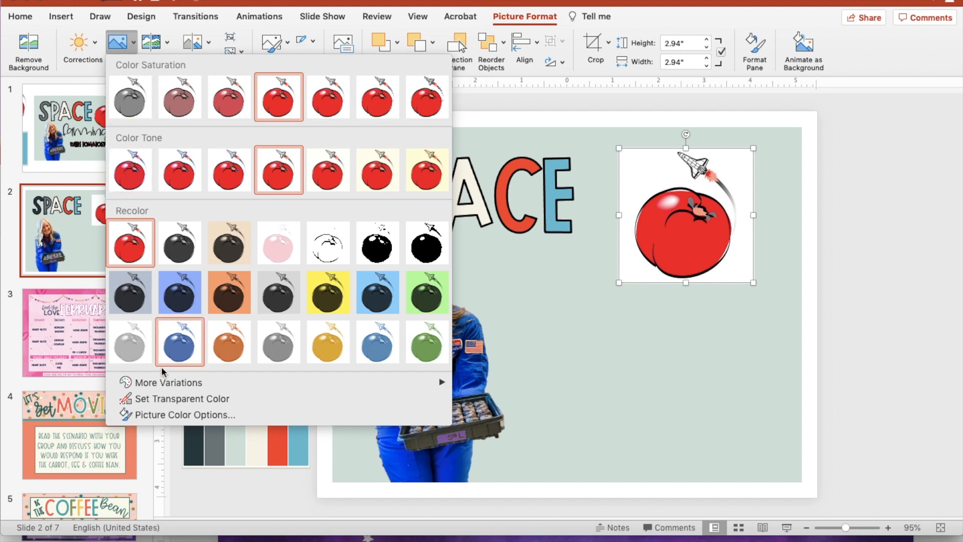
left_click(167, 400)
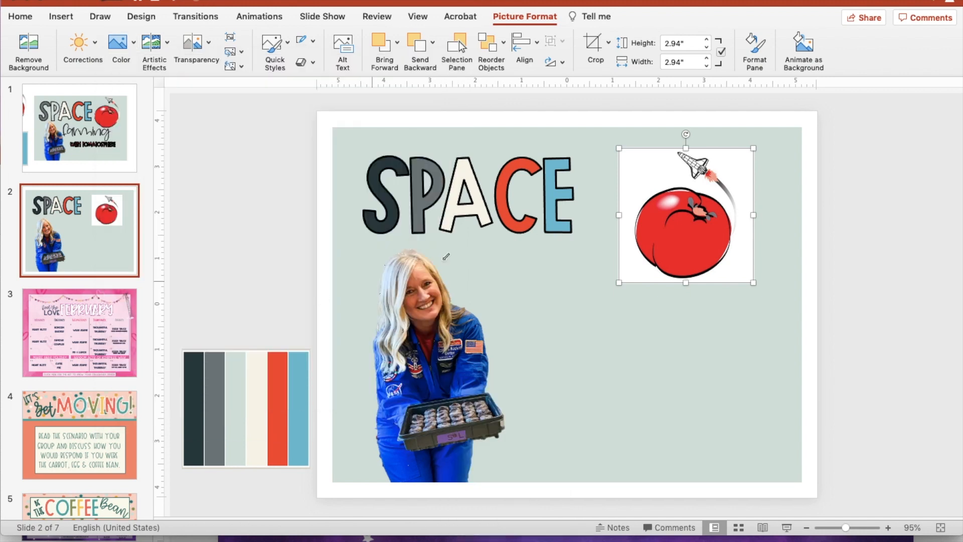
left_click(644, 173)
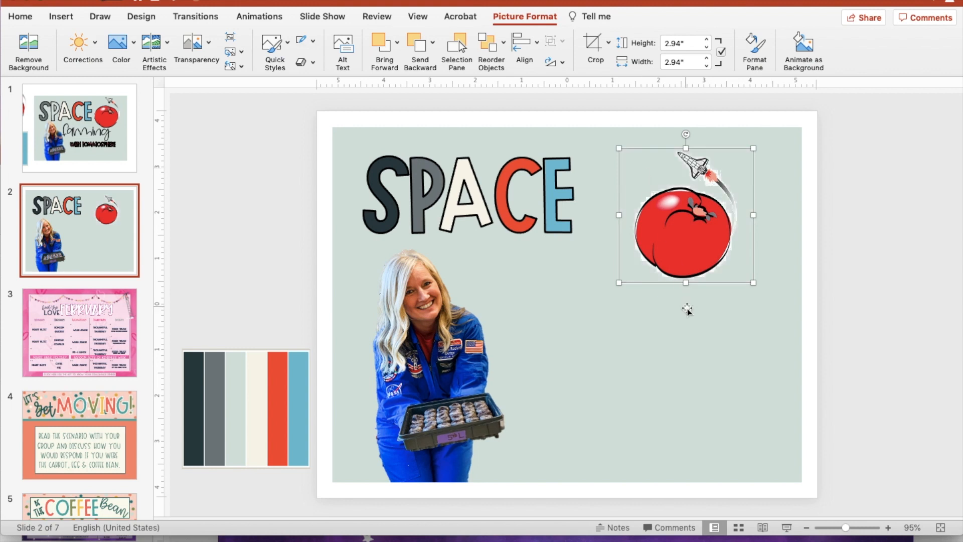
Enlarge the tomato picture to about 4.13 in square and move it into the upper right corner of the green rectangle.
left_click_drag(620, 284, 565, 336)
left_click_drag(651, 270, 690, 252)
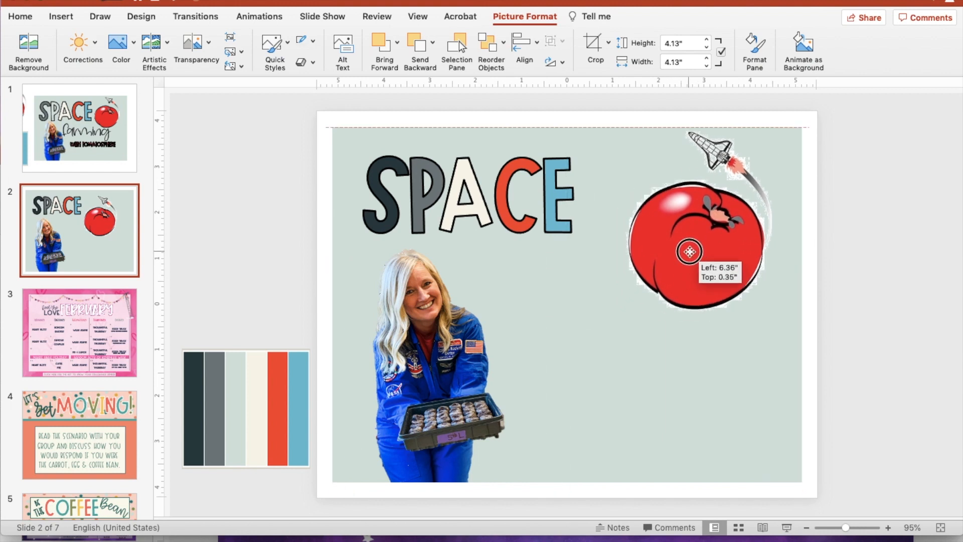
Settle the tomato picture in the upper right corner of the green rectangle and add a text box reading "farming" below SPACE.
left_click_drag(690, 252, 692, 250)
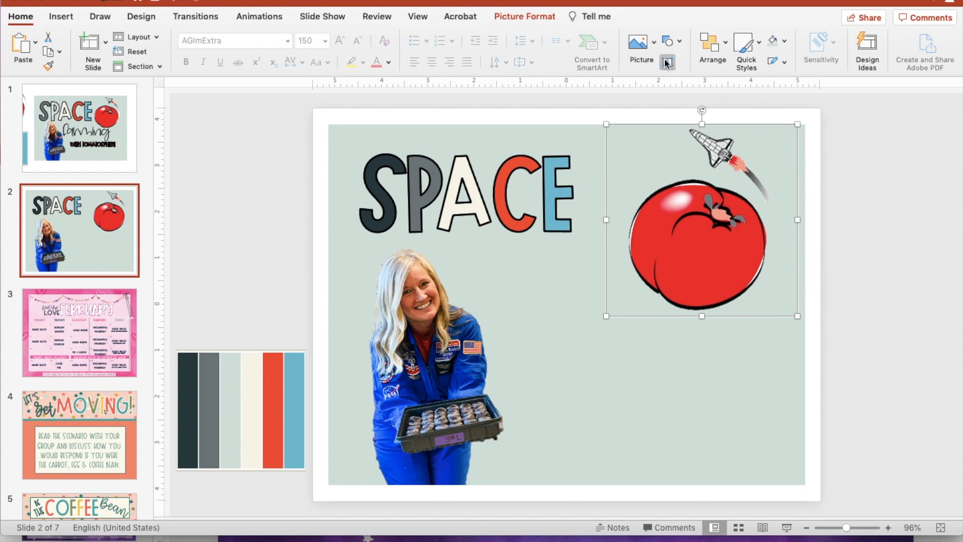
left_click_drag(507, 298, 708, 385)
type("FAR")
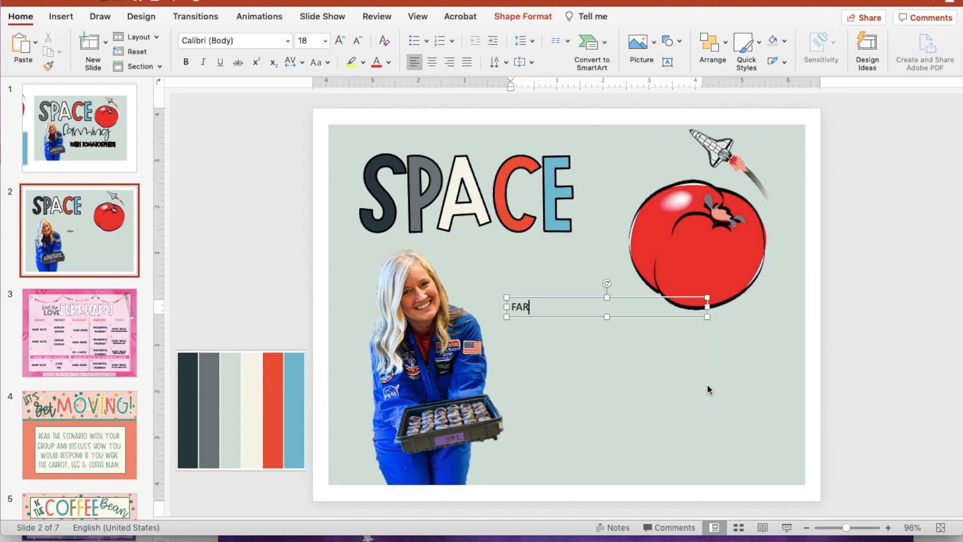
type("farming")
key("super+a")
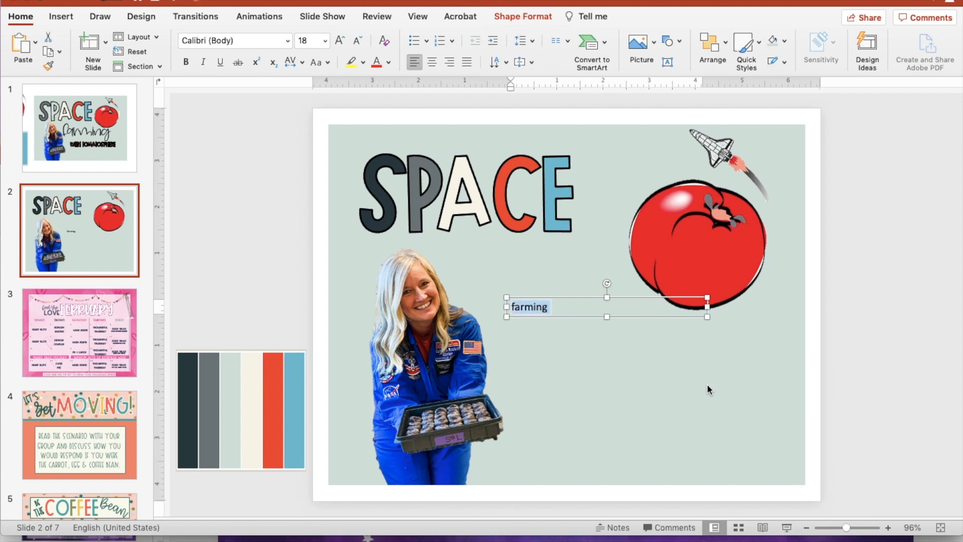
Set the word "farming" in the AGFluentInSarcasm font at size 88.
left_click(288, 41)
scroll(271, 276, "down", 10)
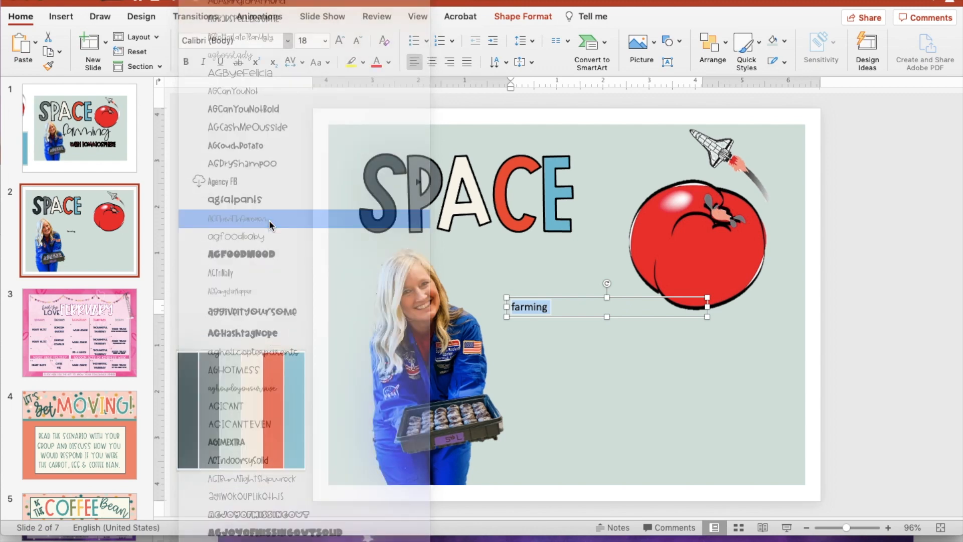
left_click(270, 224)
left_click(339, 43)
left_click(339, 42)
left_click(339, 42)
left_click(339, 42)
left_click(339, 43)
left_click(339, 42)
left_click(338, 42)
left_click(338, 42)
left_click(339, 42)
left_click(338, 42)
Enlarge the SPACE lettering to nearly reach the tomato, and fit "farming" on one line beneath it, just beside the photo.
triple_click(422, 193)
left_click(340, 42)
left_click(339, 41)
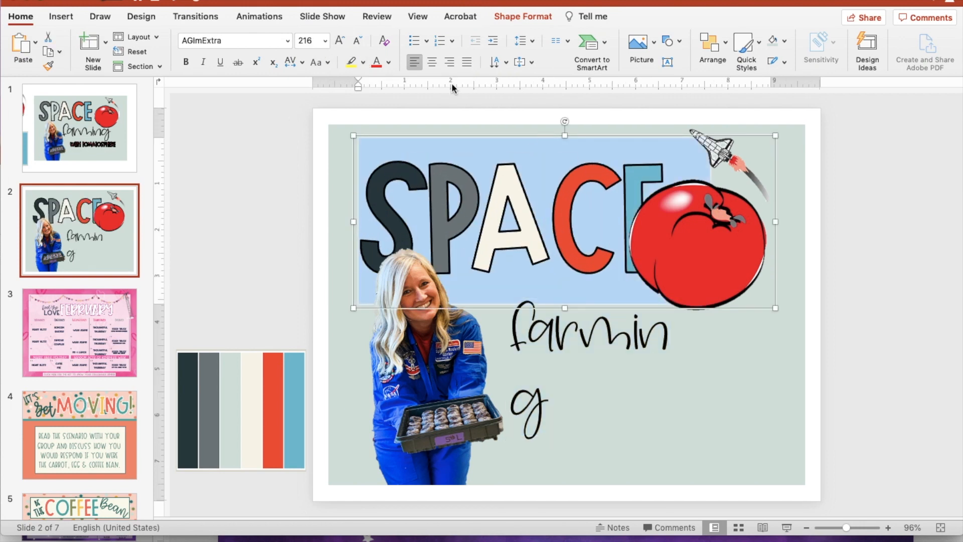
left_click(358, 41)
left_click(616, 347)
left_click_drag(688, 367, 639, 365)
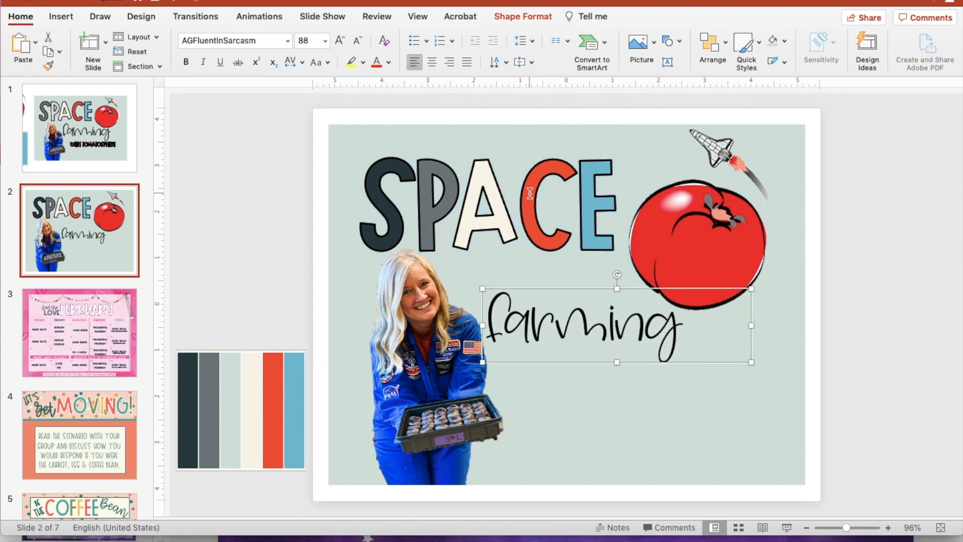
Add a text box reading "TOMATOSPHERE" below the word "farming", beside the tray in the photo.
left_click(668, 62)
left_click_drag(527, 394, 755, 429)
type("TOMATOSPHERE")
key("super+a")
Set TOMATOSPHERE in the AGImExtra font at size 54.
left_click(288, 40)
left_click(260, 160)
left_click(339, 41)
left_click(339, 40)
left_click(339, 40)
left_click(338, 40)
left_click(338, 41)
left_click(339, 40)
left_click(339, 40)
left_click(339, 40)
left_click(339, 40)
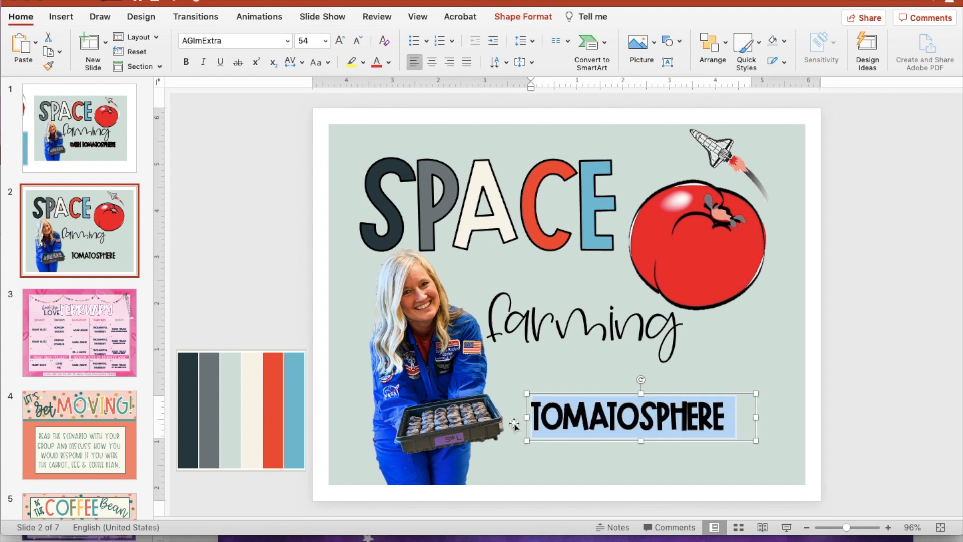
Insert "WITH" in front of TOMATOSPHERE and widen the text box to the right.
left_click(533, 425)
type("WITH")
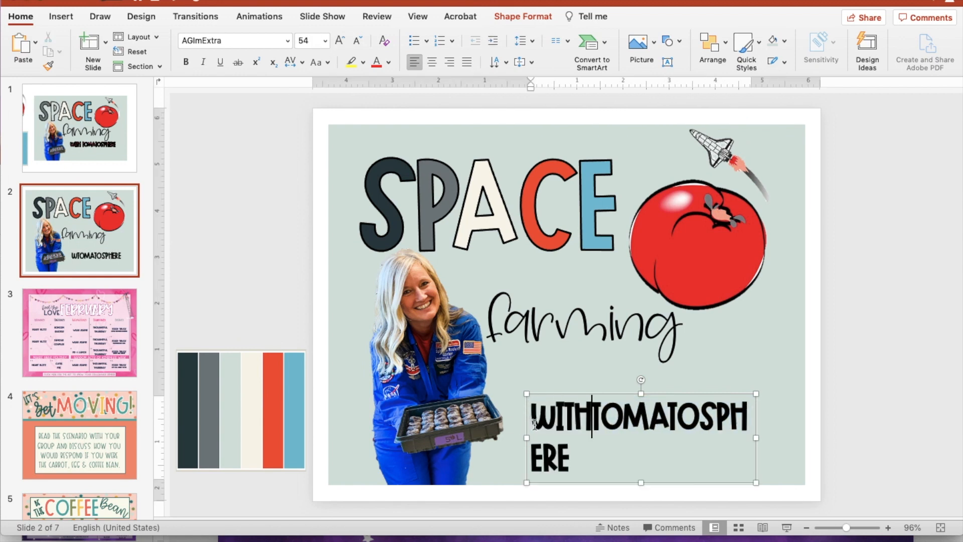
left_click_drag(756, 438, 788, 438)
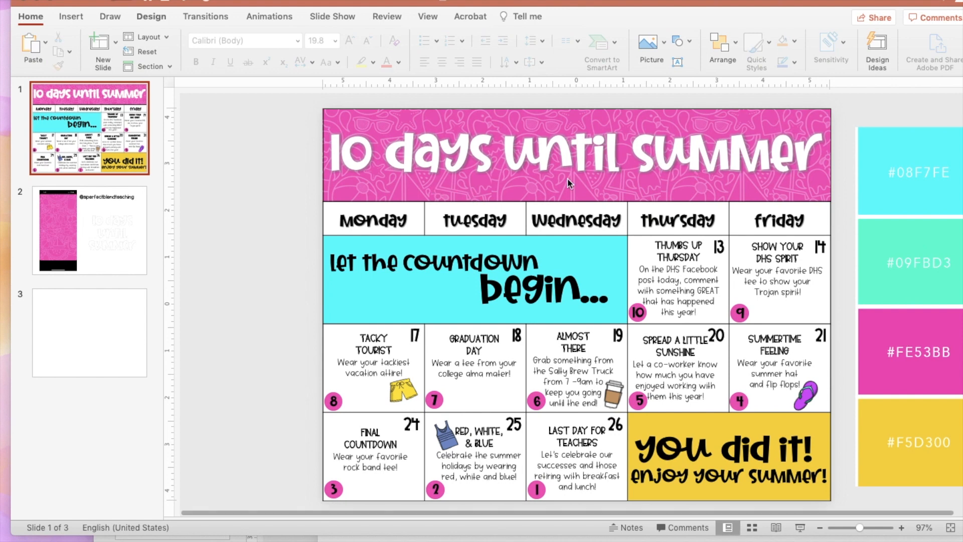
View the pink patterned header of the "10 days until summer" calendar slide up close.
left_click(287, 216)
scroll(371, 219, "up", 5)
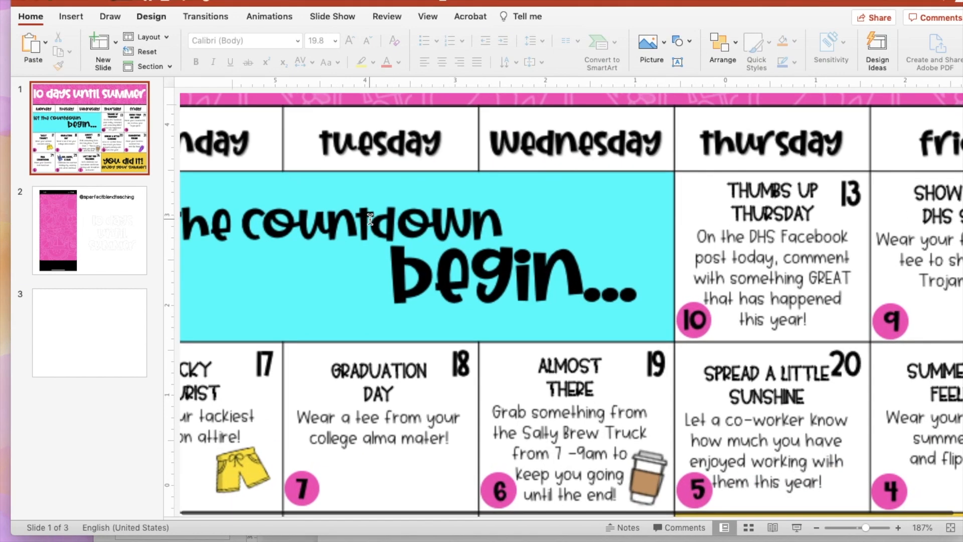
scroll(370, 219, "up", 4)
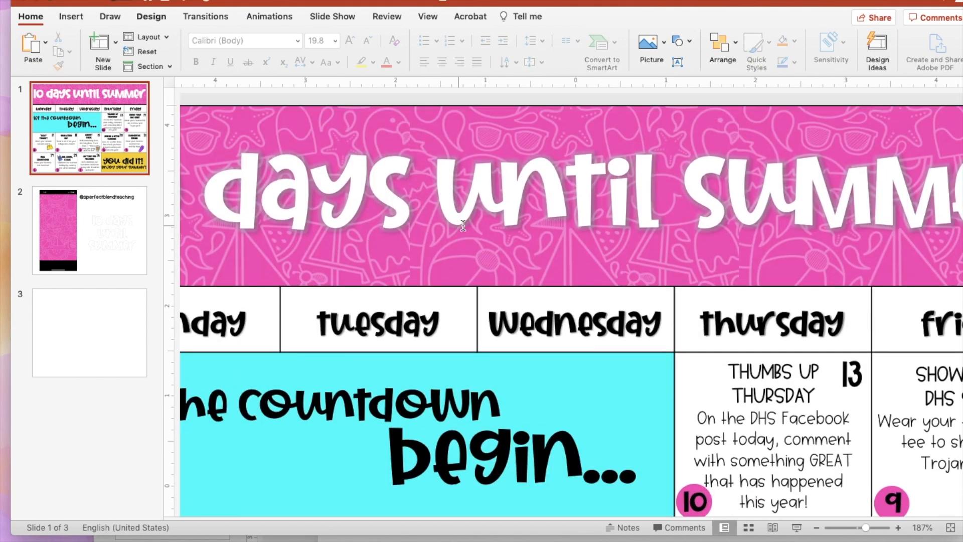
scroll(572, 224, "down", 5)
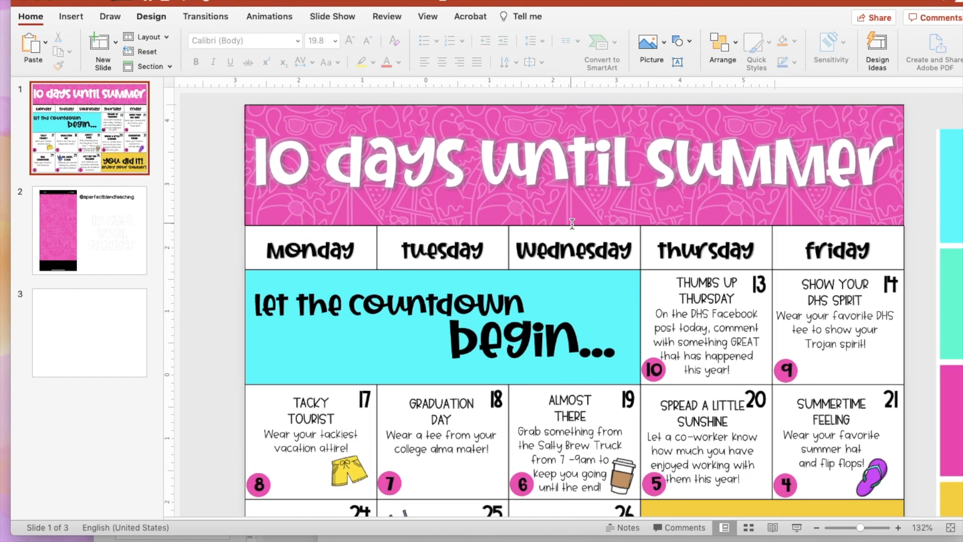
Crop the black bars off the top and bottom of the pink summer pattern screenshot on slide 2, to about 6.19 in tall.
left_click(121, 231)
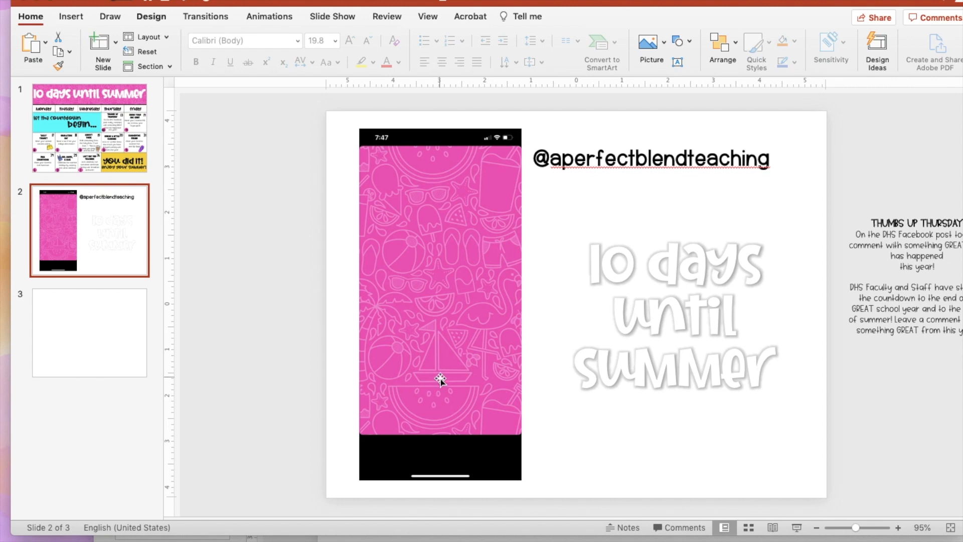
left_click(449, 350)
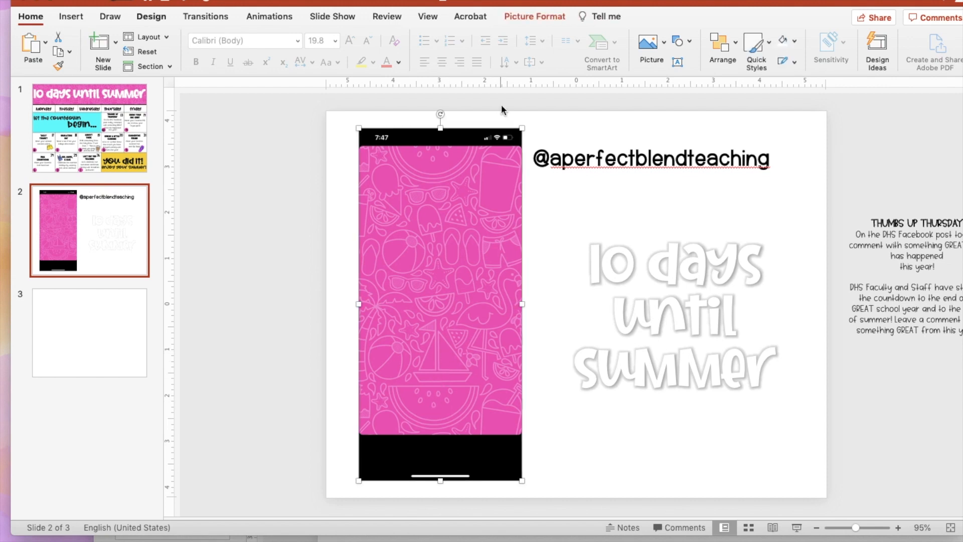
left_click(527, 17)
left_click(601, 44)
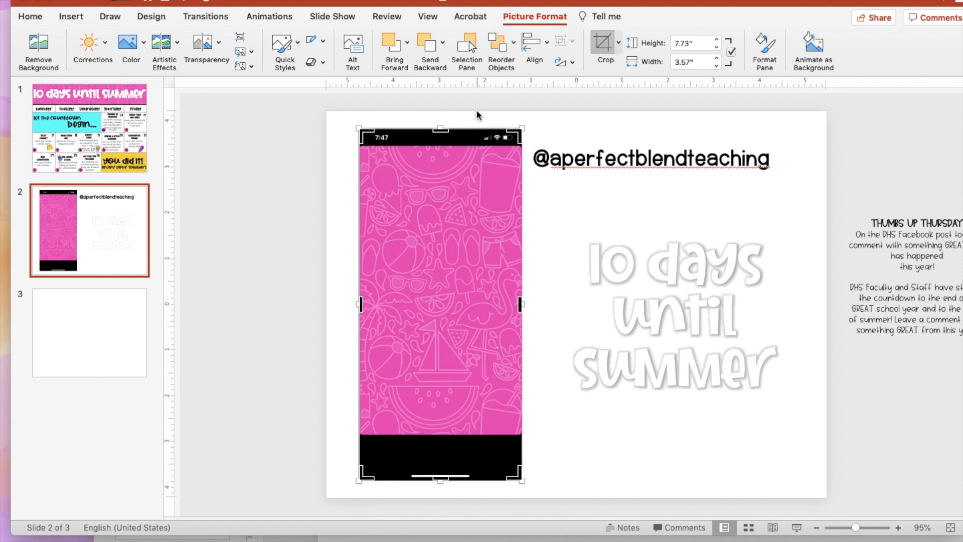
left_click_drag(440, 129, 440, 152)
left_click_drag(440, 479, 442, 433)
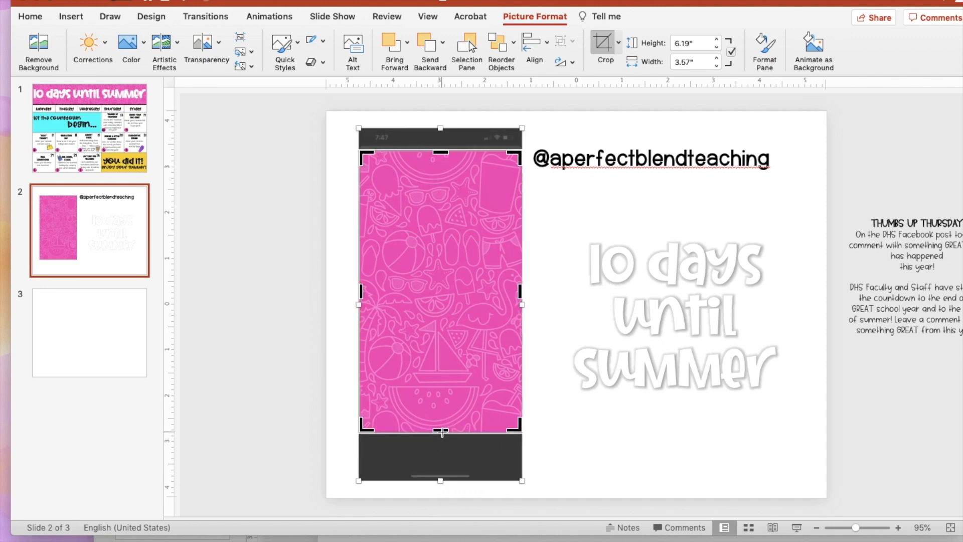
left_click(326, 369)
Examine the cropped pattern and check how the header on the calendar slide is assembled from separate pattern pictures.
scroll(437, 299, "up", 4)
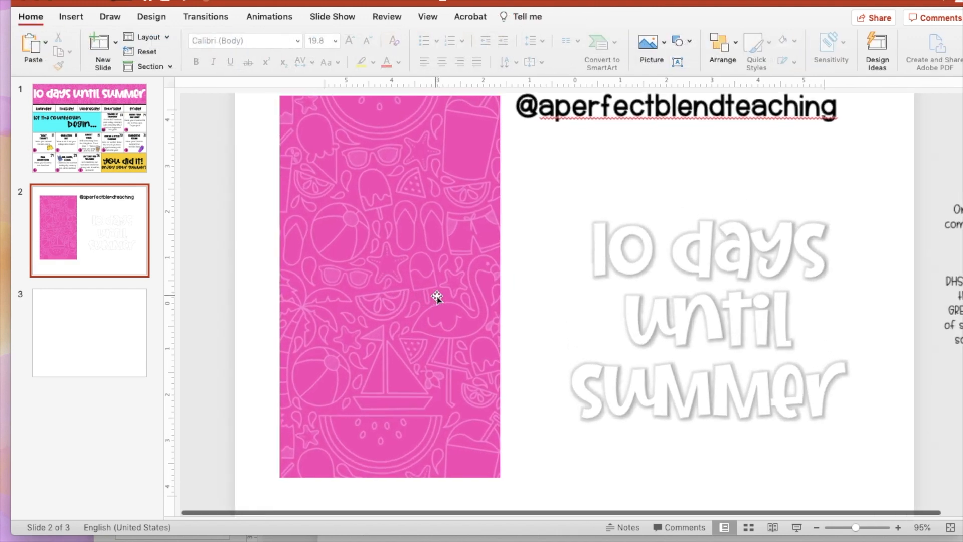
scroll(437, 297, "up", 1)
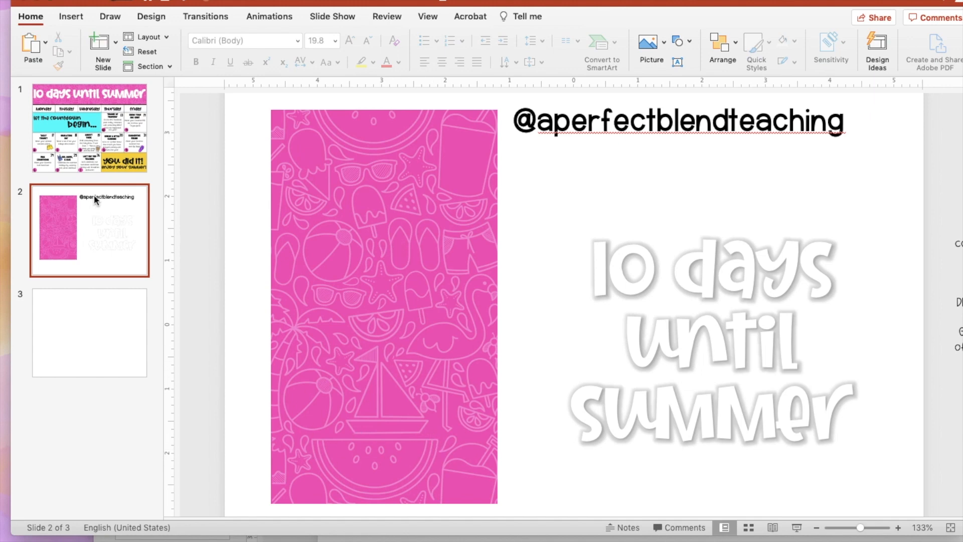
left_click(103, 106)
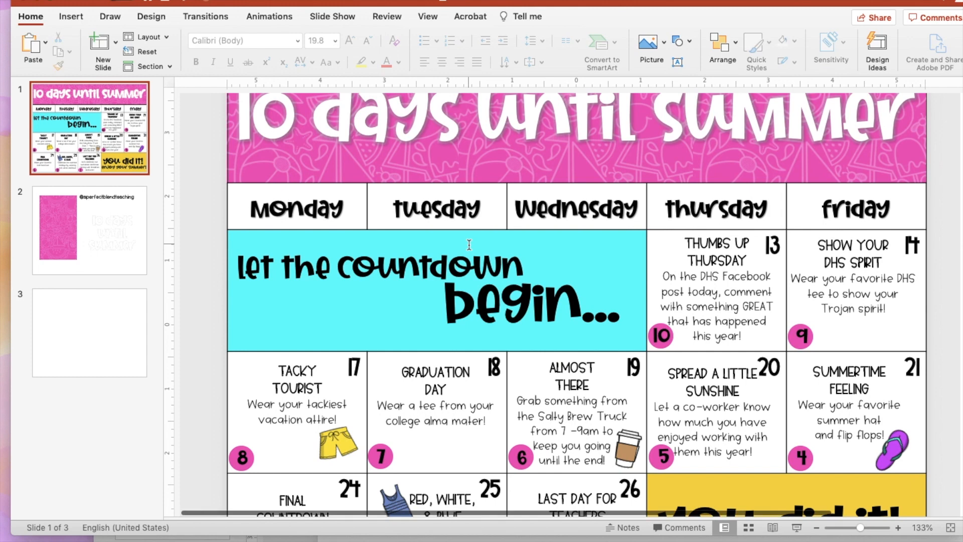
scroll(469, 244, "down", 1)
scroll(469, 244, "up", 2)
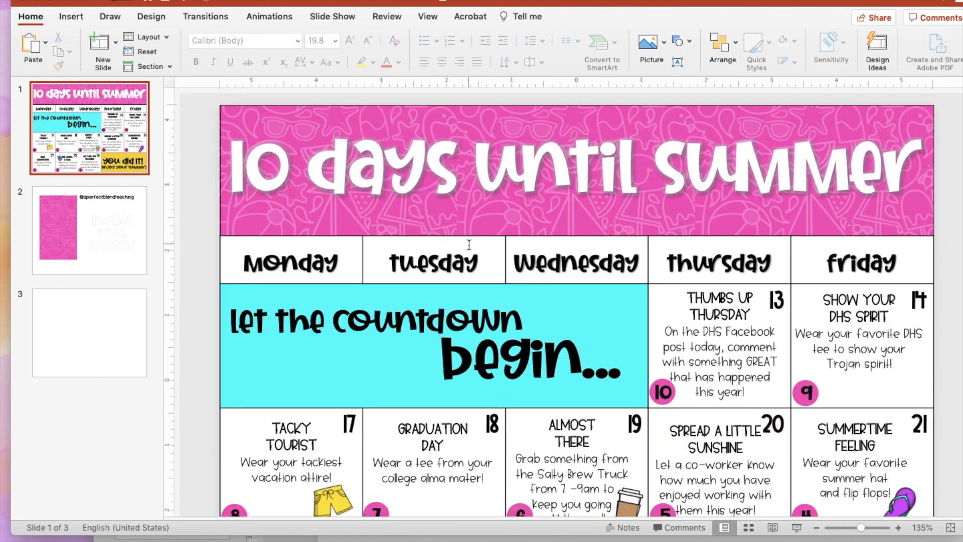
left_click(294, 217)
left_click(293, 123)
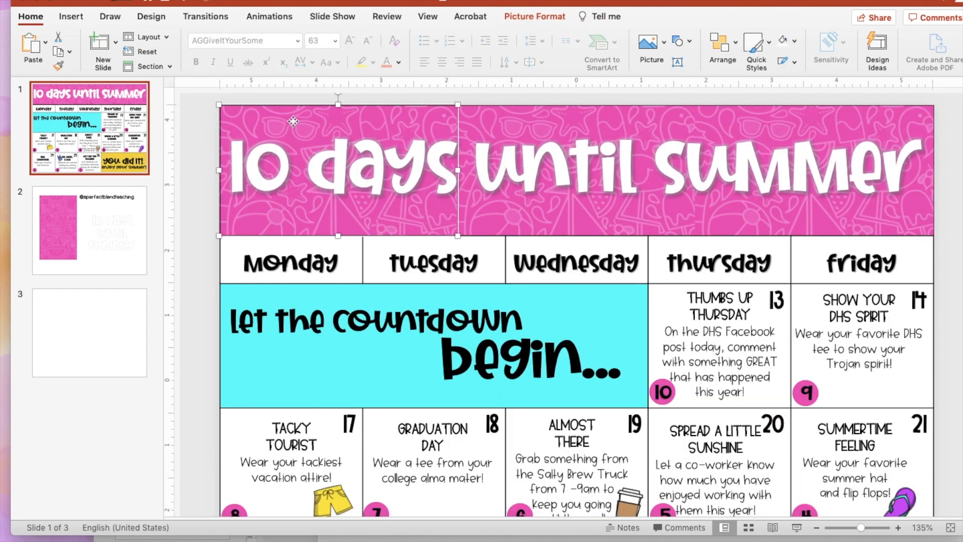
left_click(548, 125)
left_click(757, 124)
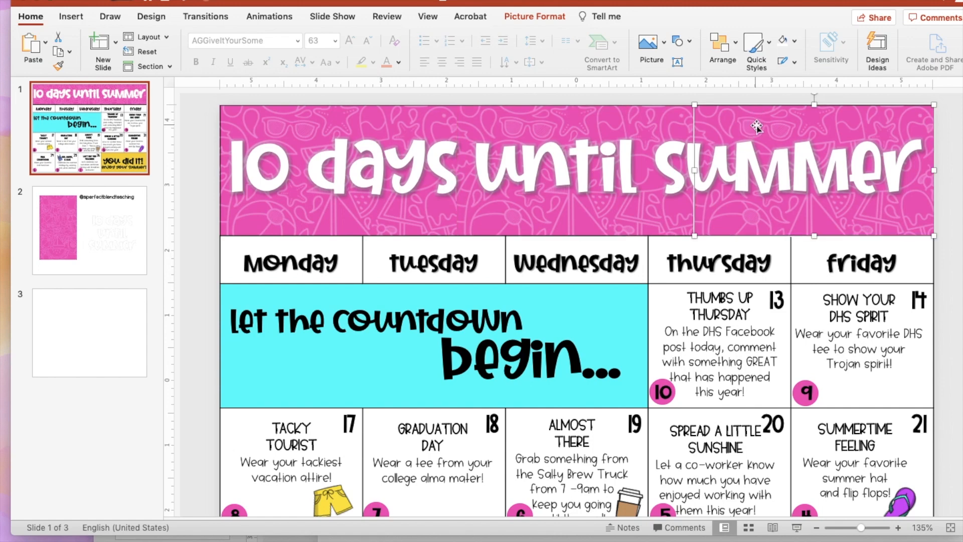
Crop the pink pattern picture on slide 2 from above and below to a band about 2.78 in tall.
left_click(78, 258)
scroll(426, 284, "down", 5)
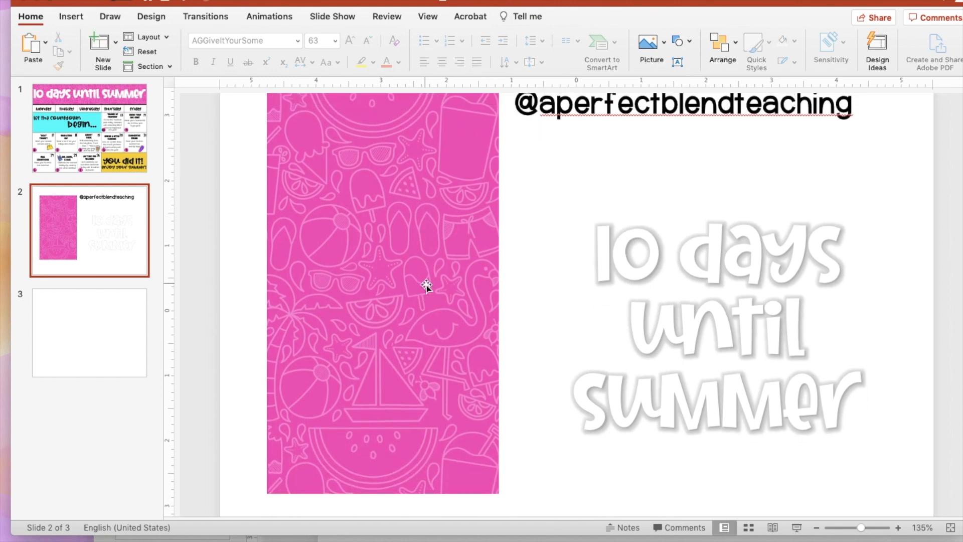
scroll(426, 284, "up", 2)
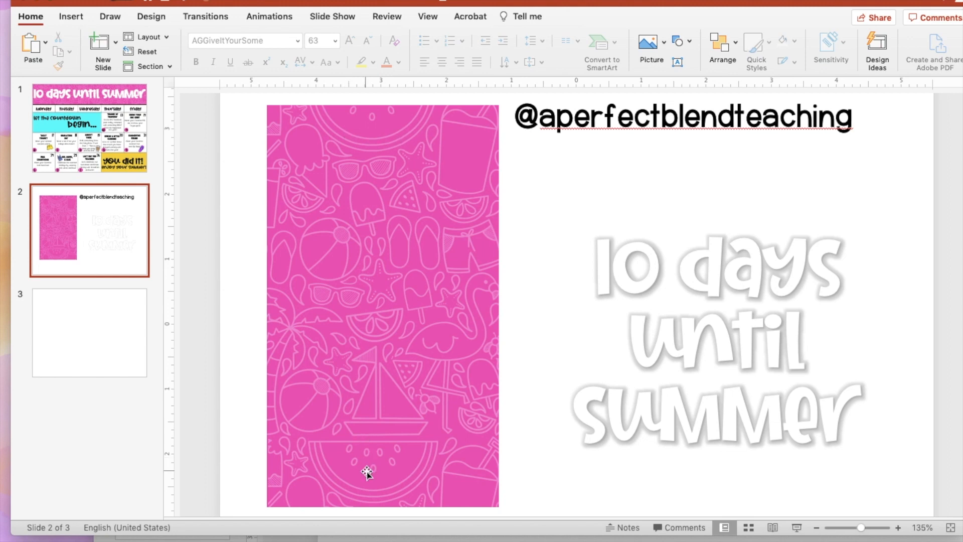
left_click(441, 226)
left_click(531, 15)
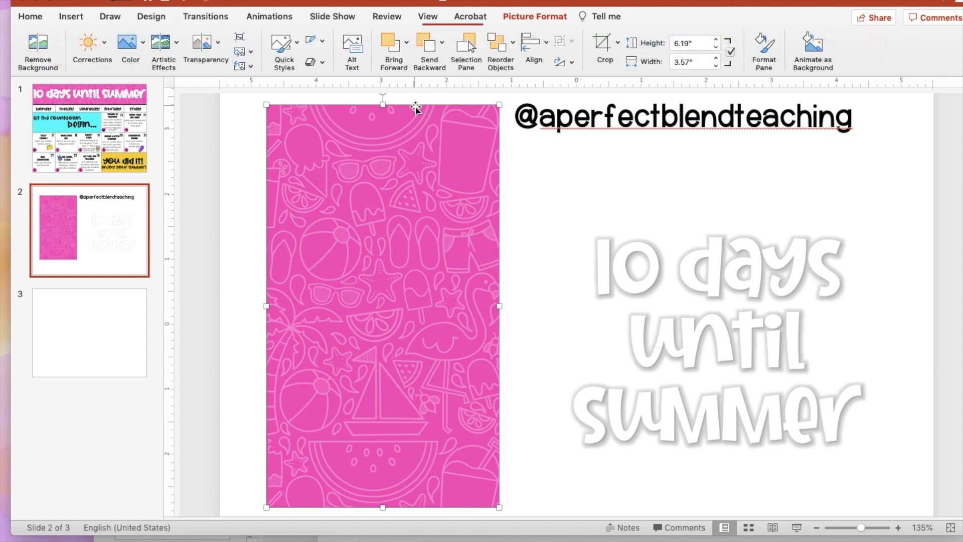
left_click(604, 44)
left_click_drag(381, 106, 381, 177)
left_click_drag(390, 506, 388, 505)
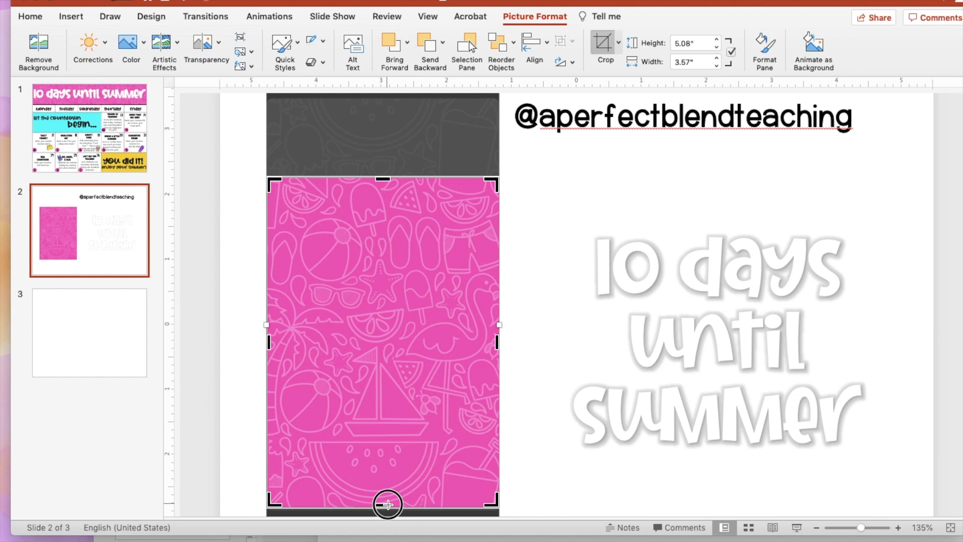
left_click_drag(388, 504, 394, 438)
left_click_drag(387, 180, 384, 258)
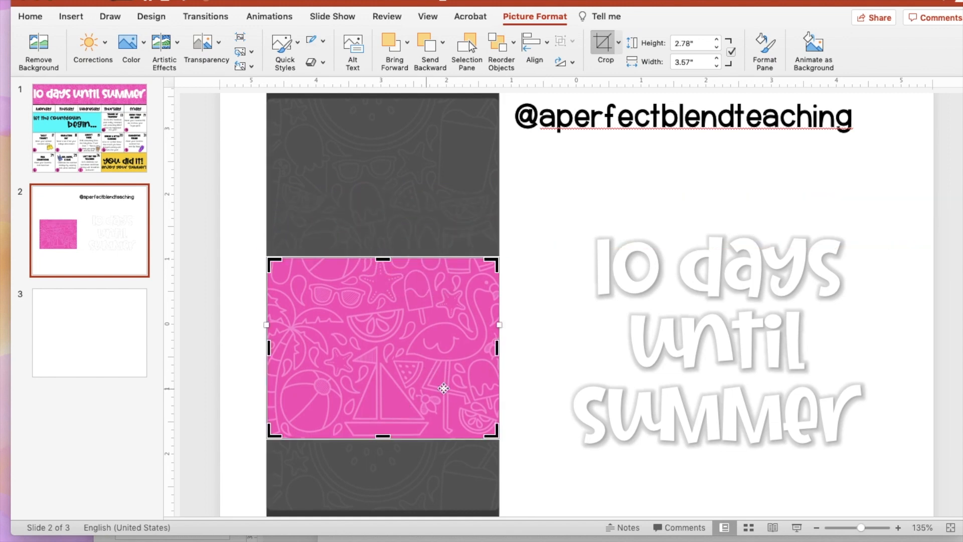
left_click(528, 457)
Make two copies of the cropped pattern and line them up edge to edge to the right of the original.
left_click(438, 371)
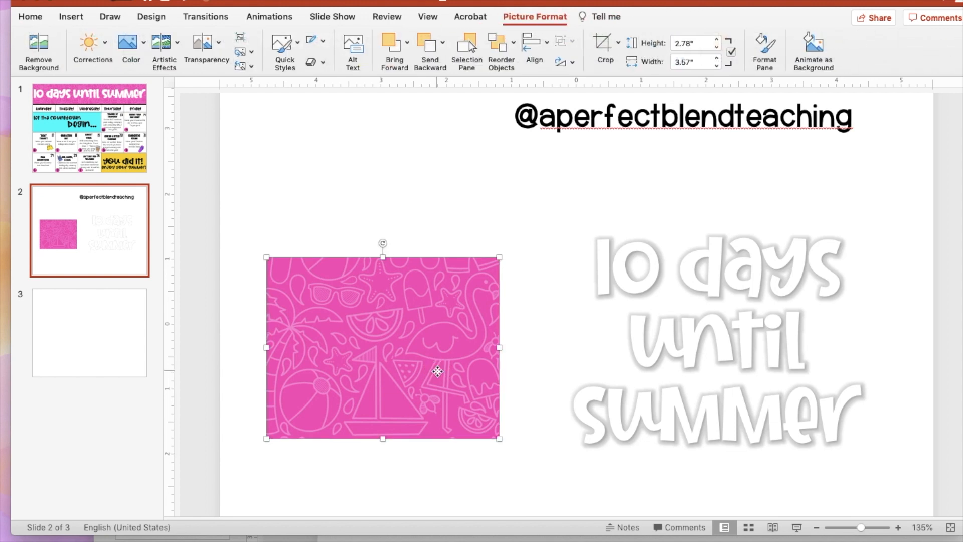
key("super+c")
key("super+v")
left_click_drag(444, 360, 666, 346)
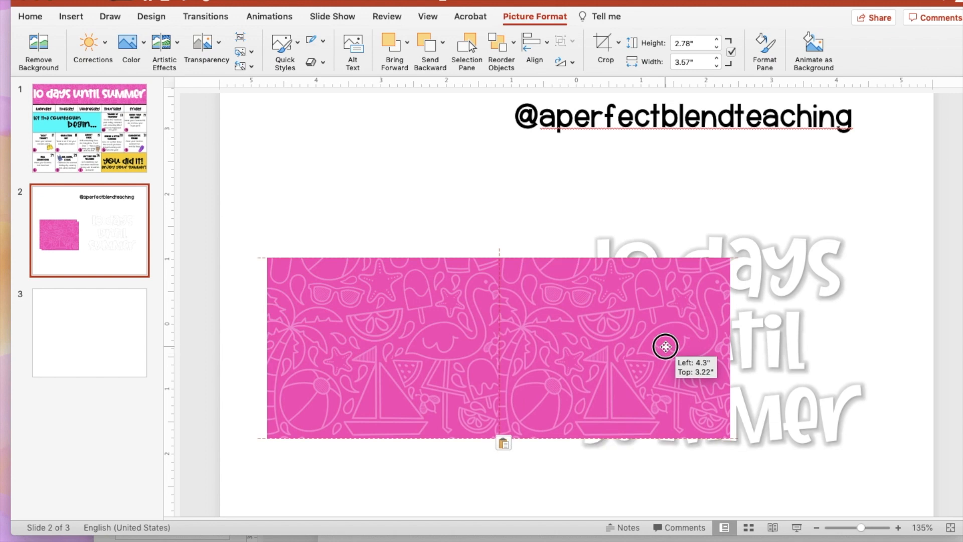
mouse_move(666, 347)
left_mouse_down()
mouse_move(638, 347)
mouse_move(675, 344)
mouse_move(662, 345)
left_mouse_up()
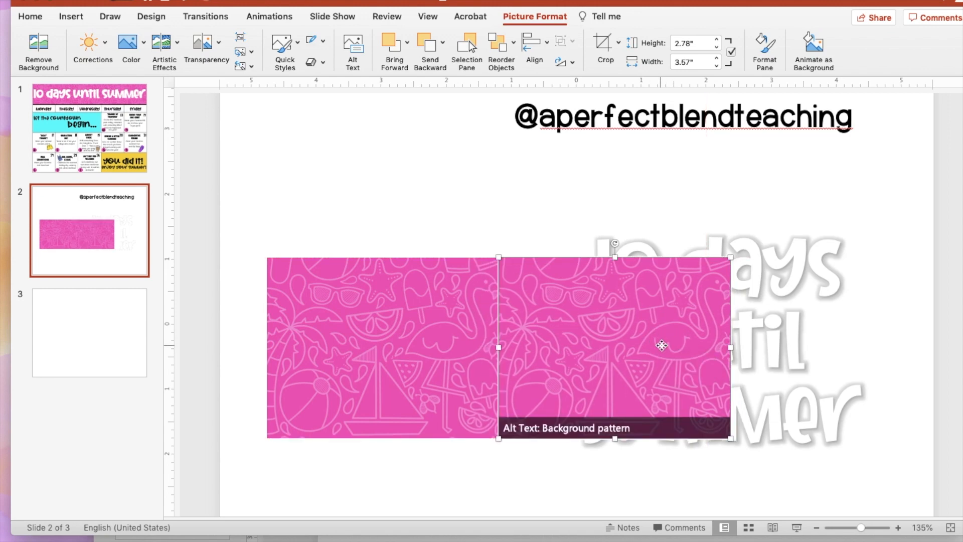
key("super+v")
left_click_drag(458, 344, 901, 340)
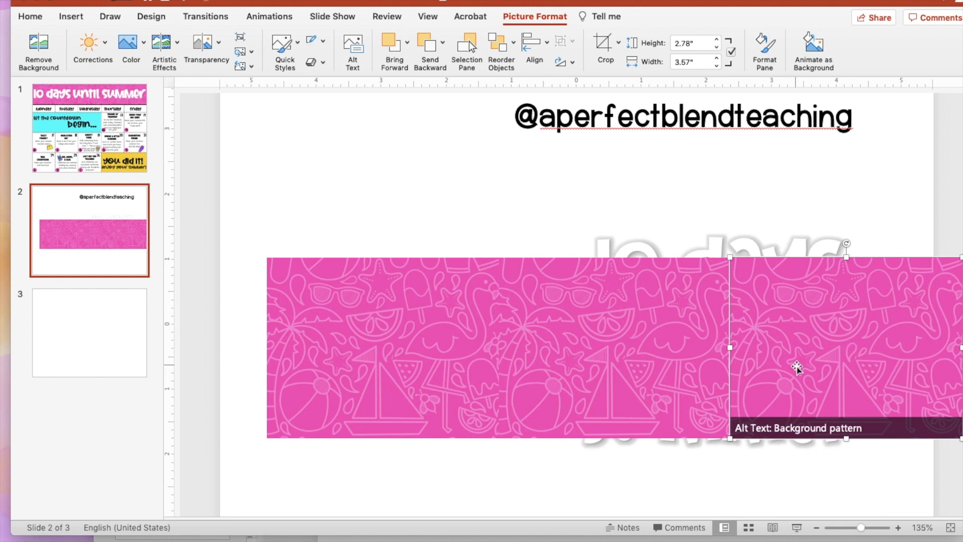
Group the three adjoining pattern pictures into one object.
left_click(660, 349, "shift")
left_click(405, 339, "shift")
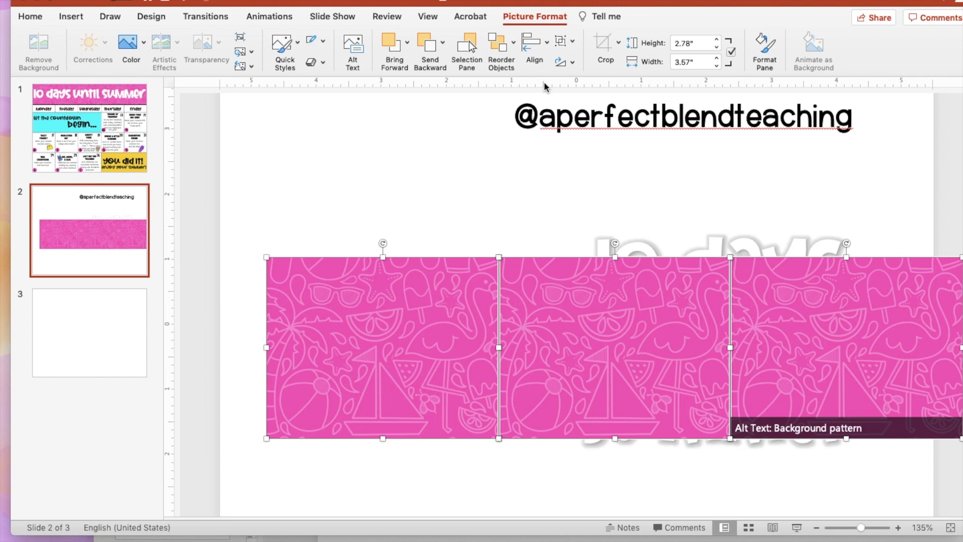
left_click(562, 41)
left_click(577, 59)
Resize the grouped pattern strip to about 2.1 in tall by 8.17 in wide and place it just under the handle text.
left_click_drag(600, 314, 560, 194)
left_click_drag(926, 321, 948, 341)
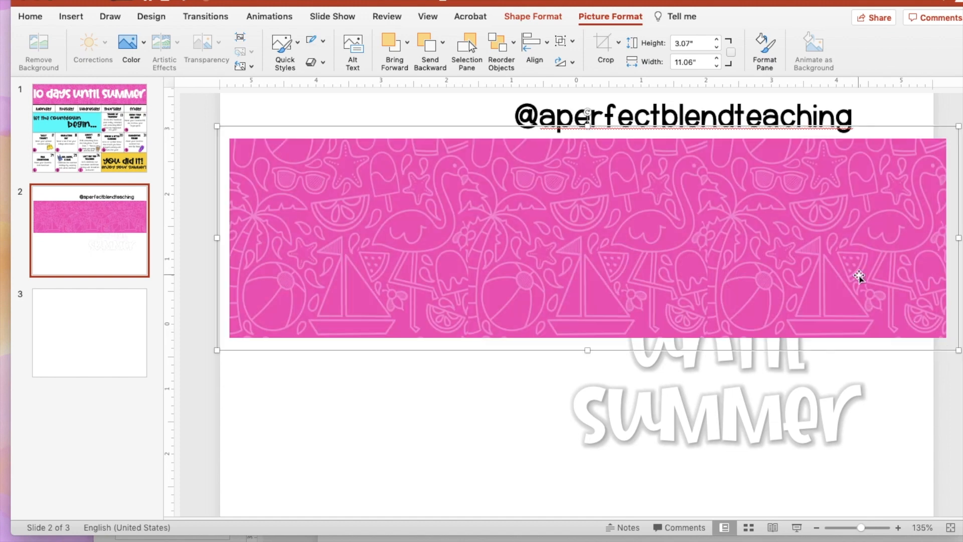
left_click_drag(216, 349, 416, 229)
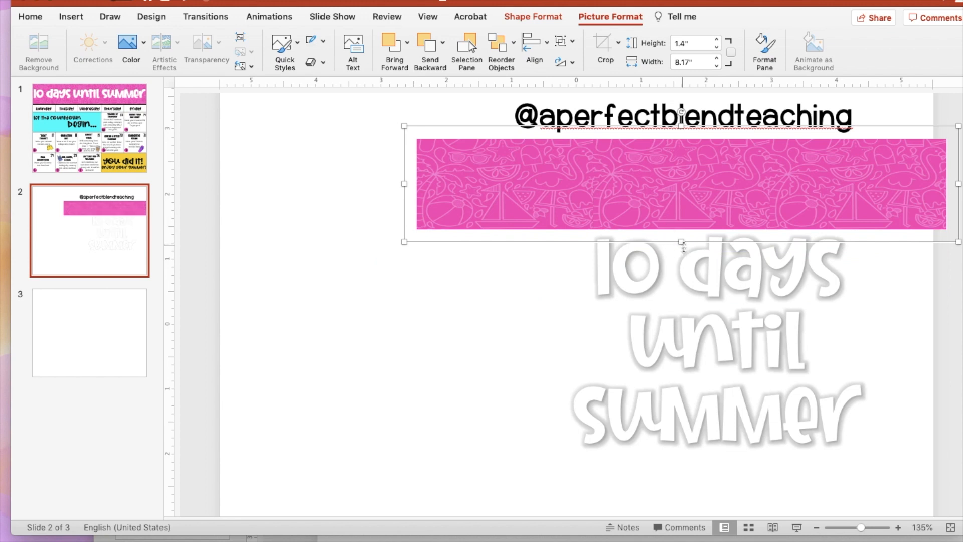
left_click_drag(682, 241, 682, 287)
left_click_drag(692, 215, 562, 224)
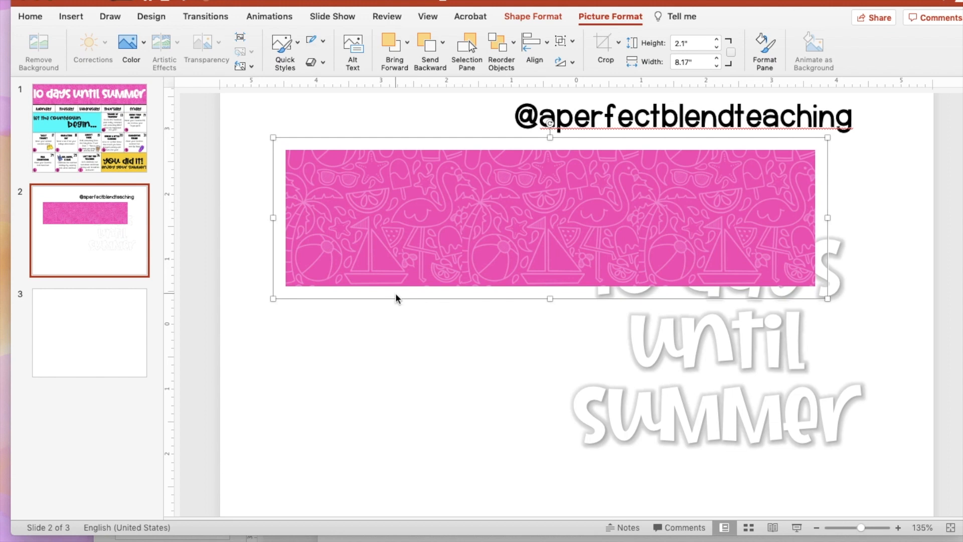
Move the "10 days until summer" text box up onto the pink pattern strip on slide 2.
left_click(626, 405)
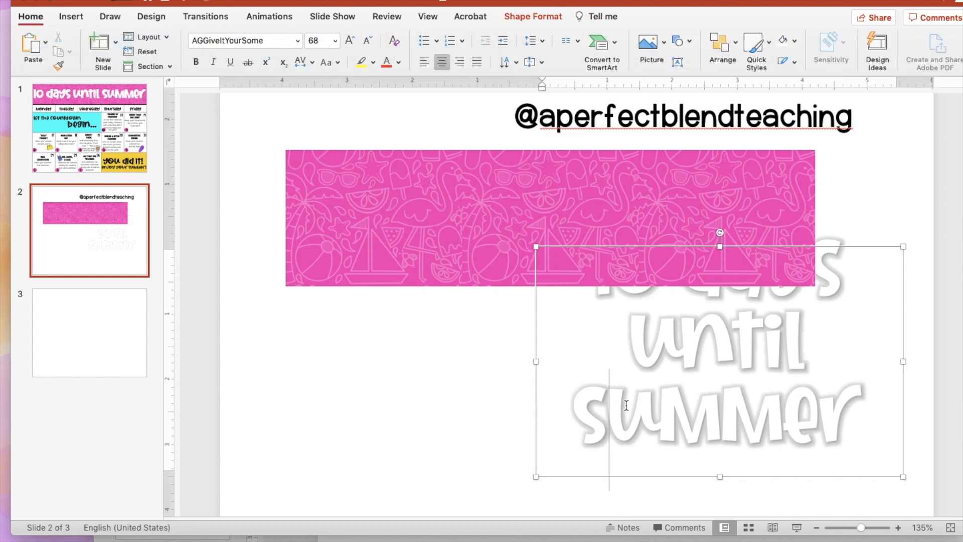
left_click(536, 397)
left_click_drag(536, 397, 325, 284)
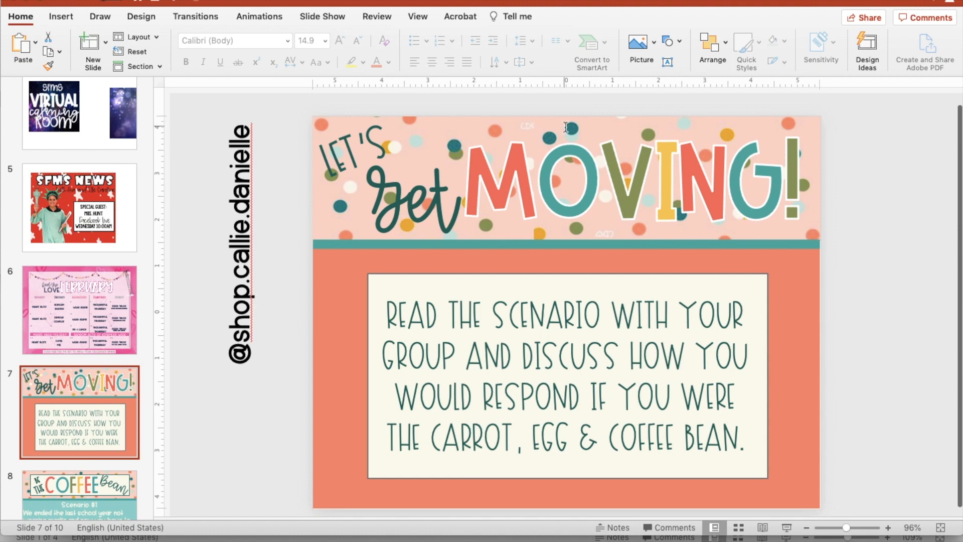
Examine how the dotted pattern forms the headers of the "Let's get MOVING!" slide 7 and the "Be the COFFEE Bean" slide 8.
left_click(410, 128)
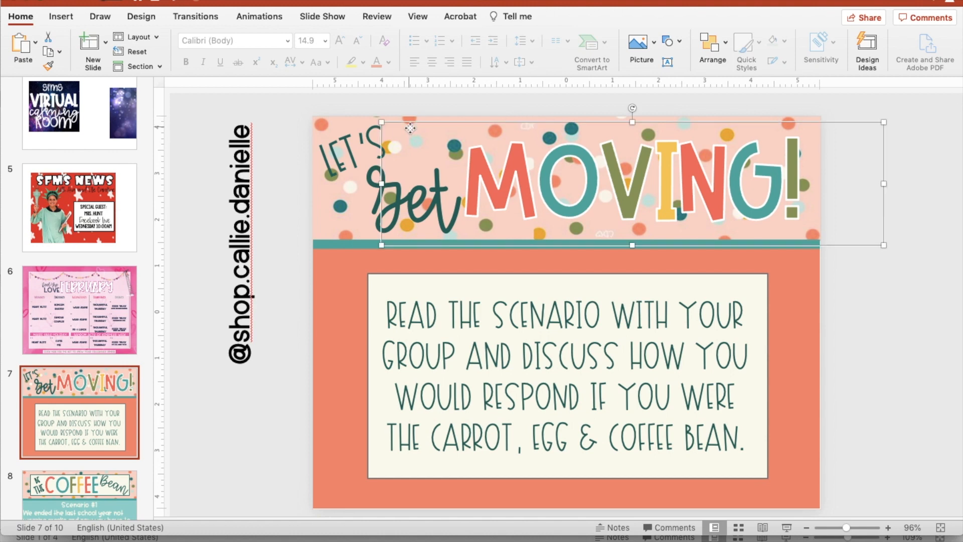
left_click(351, 119)
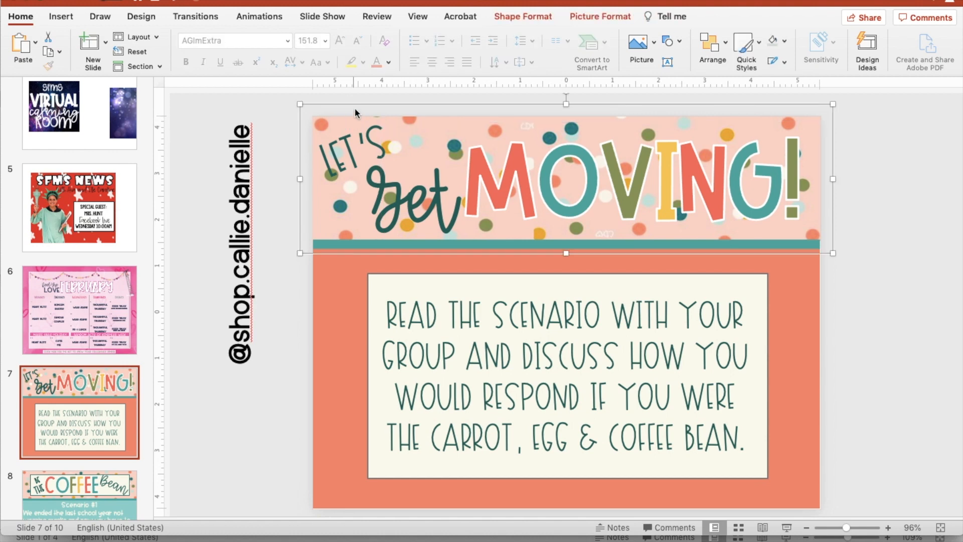
left_click(102, 486)
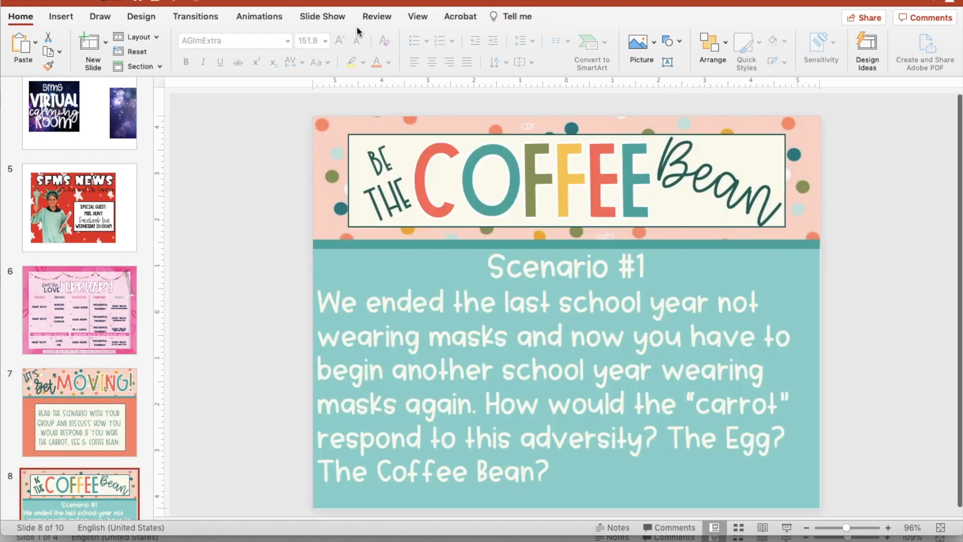
left_click_drag(336, 119, 644, 121)
left_click(33, 408)
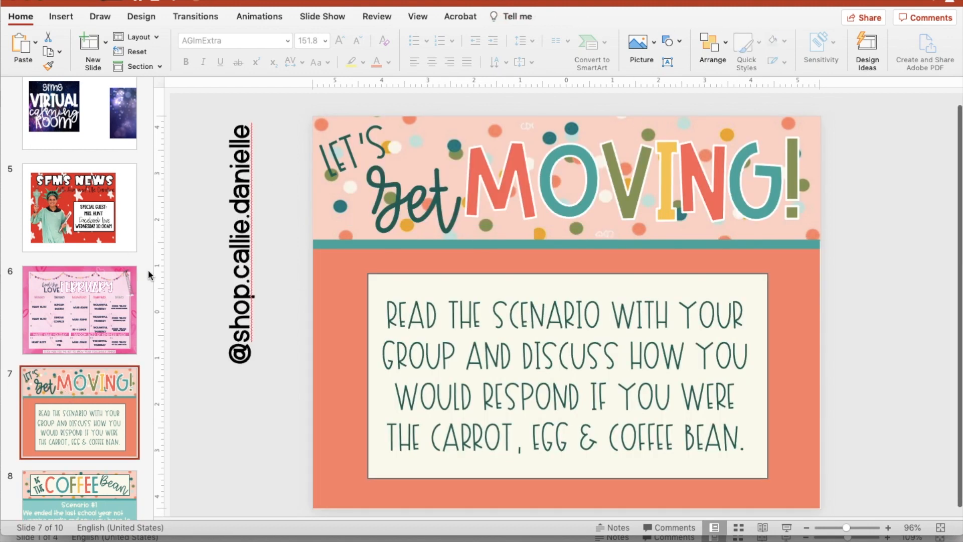
left_click(508, 121)
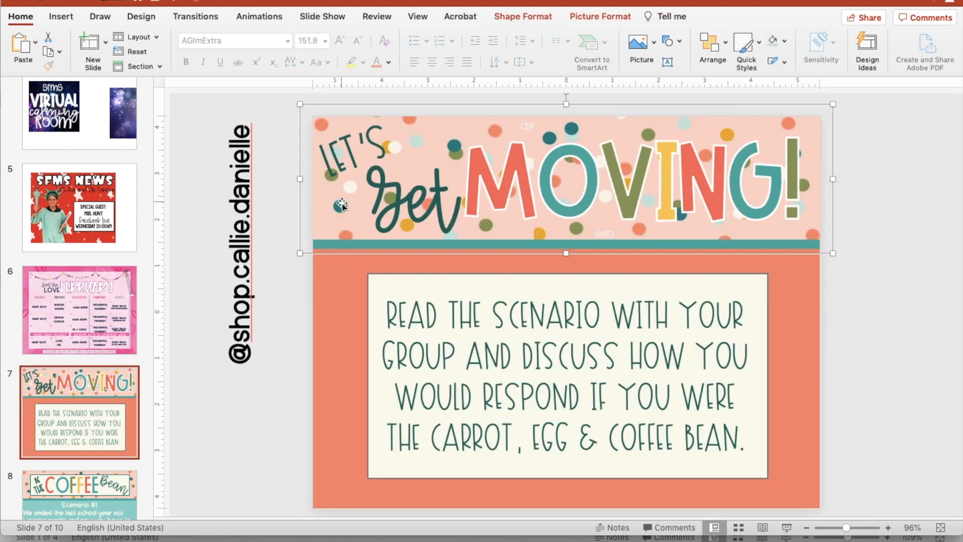